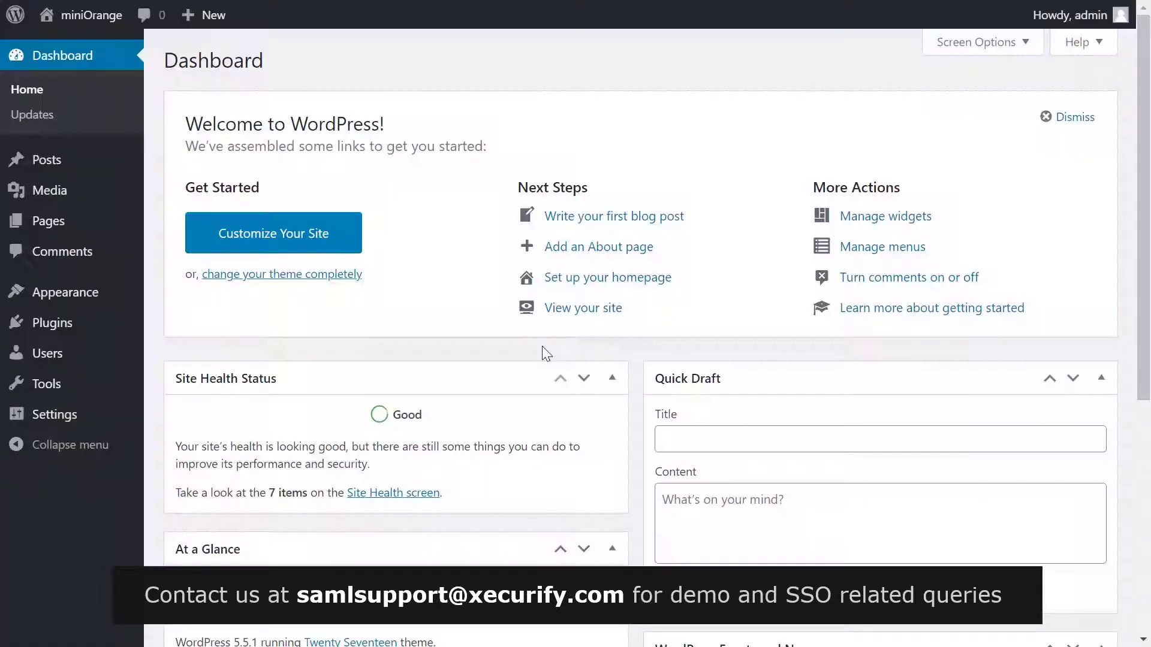
Step: Go to the installed Plugins page from the admin sidebar
click(95, 328)
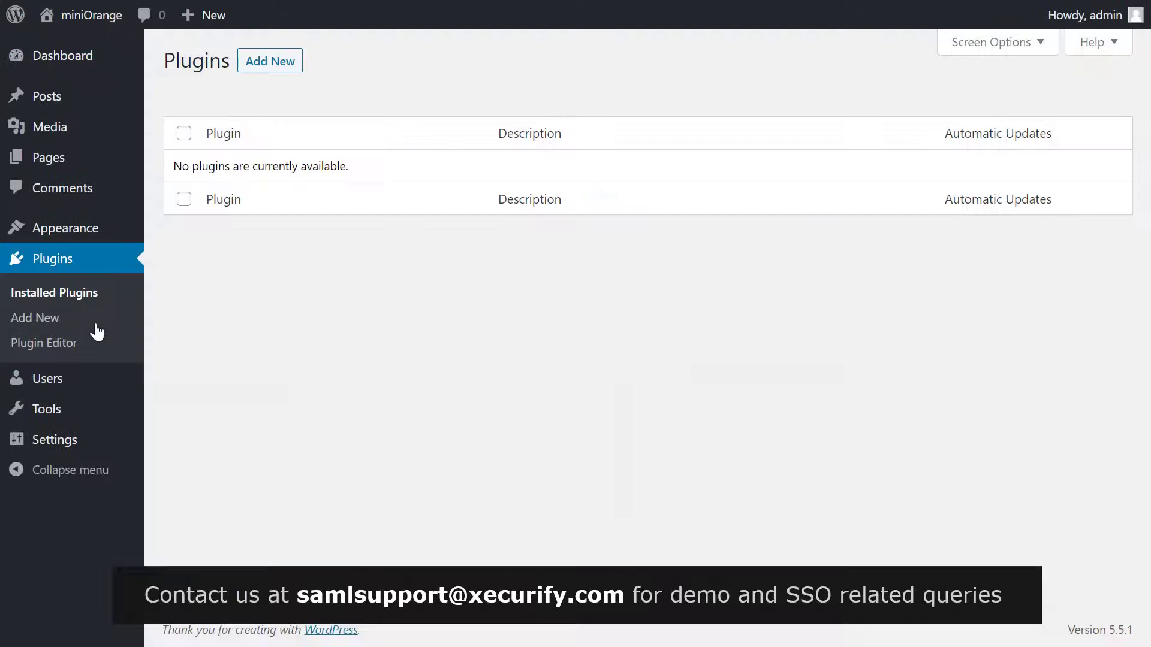
Step: Search for SAML, then install and activate the miniOrange SAML Single Sign On plugin
click(275, 61)
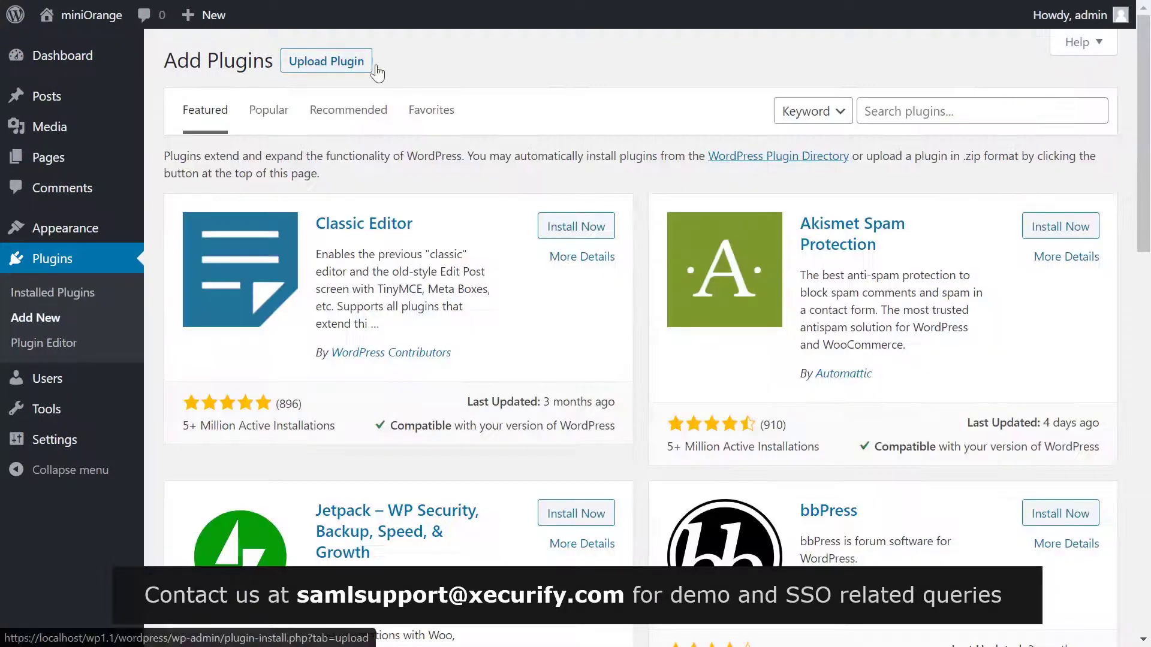
click(878, 108)
text(SAML)
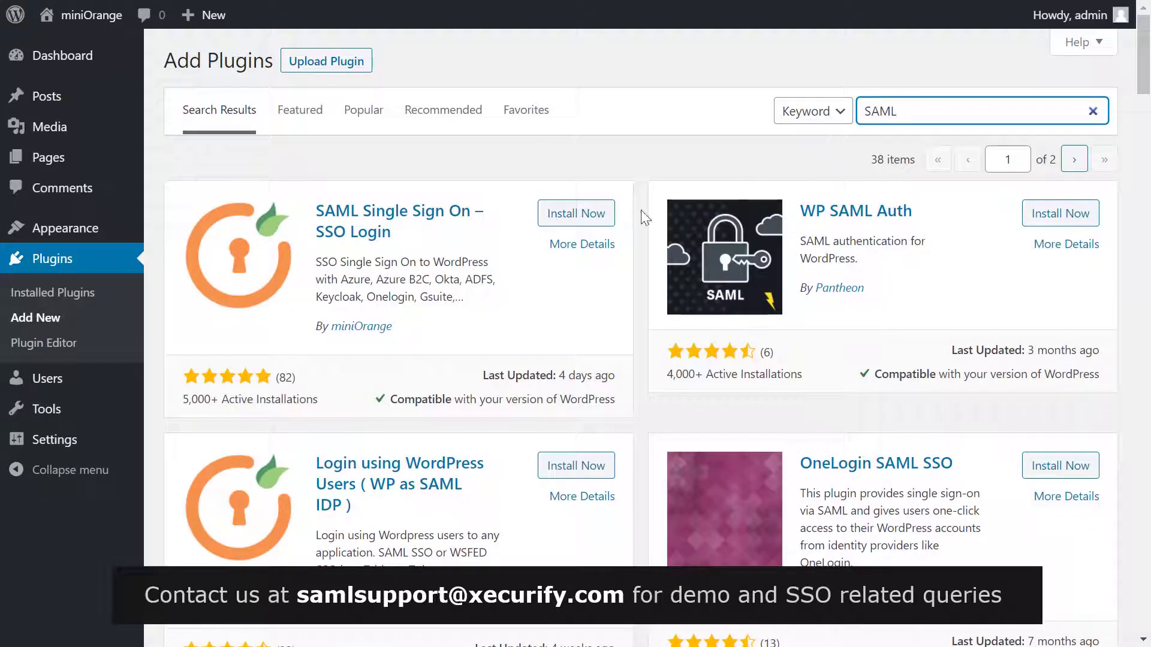
click(591, 216)
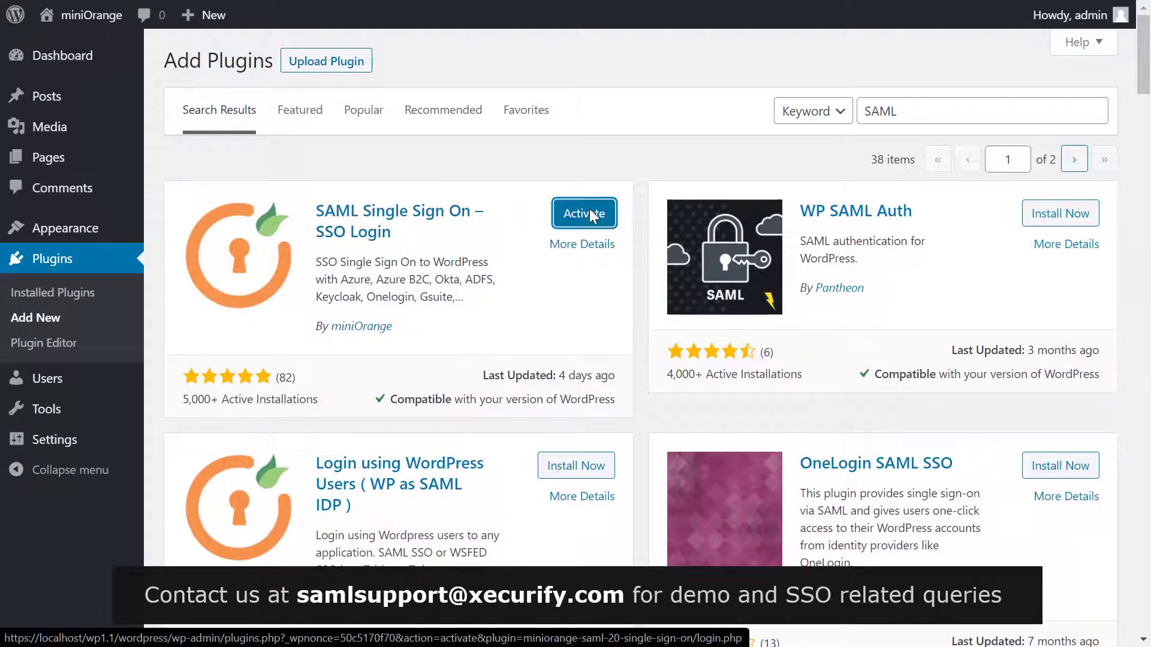
click(590, 213)
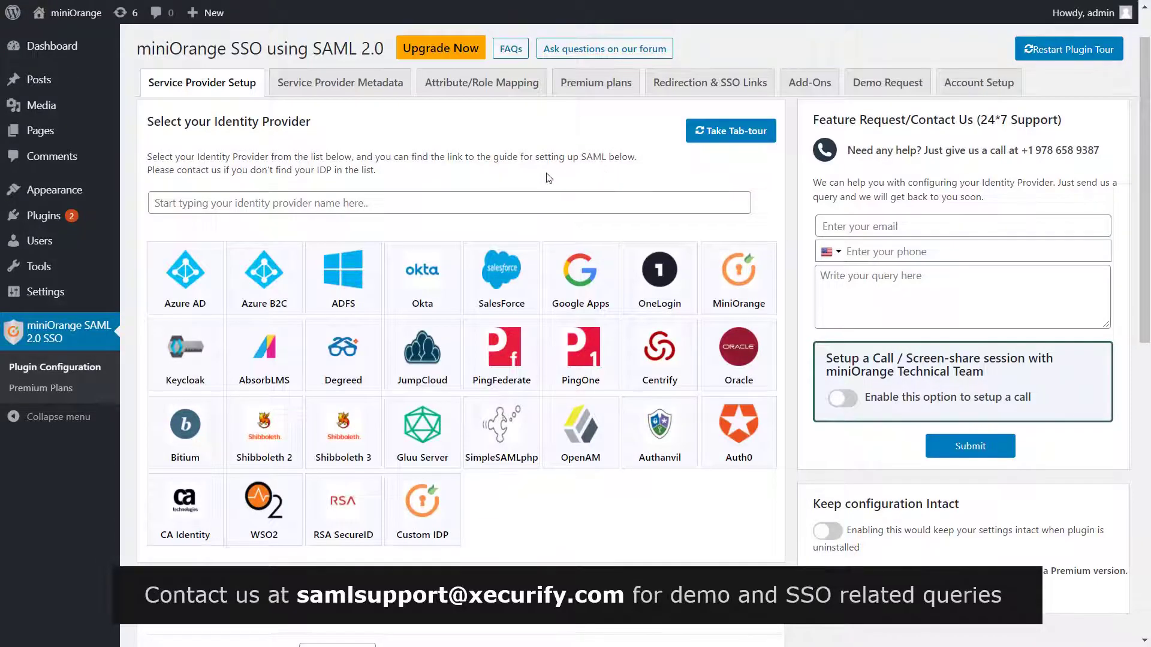
Step: Choose WSO2 as the identity provider in the plugin's Service Provider Setup
click(285, 501)
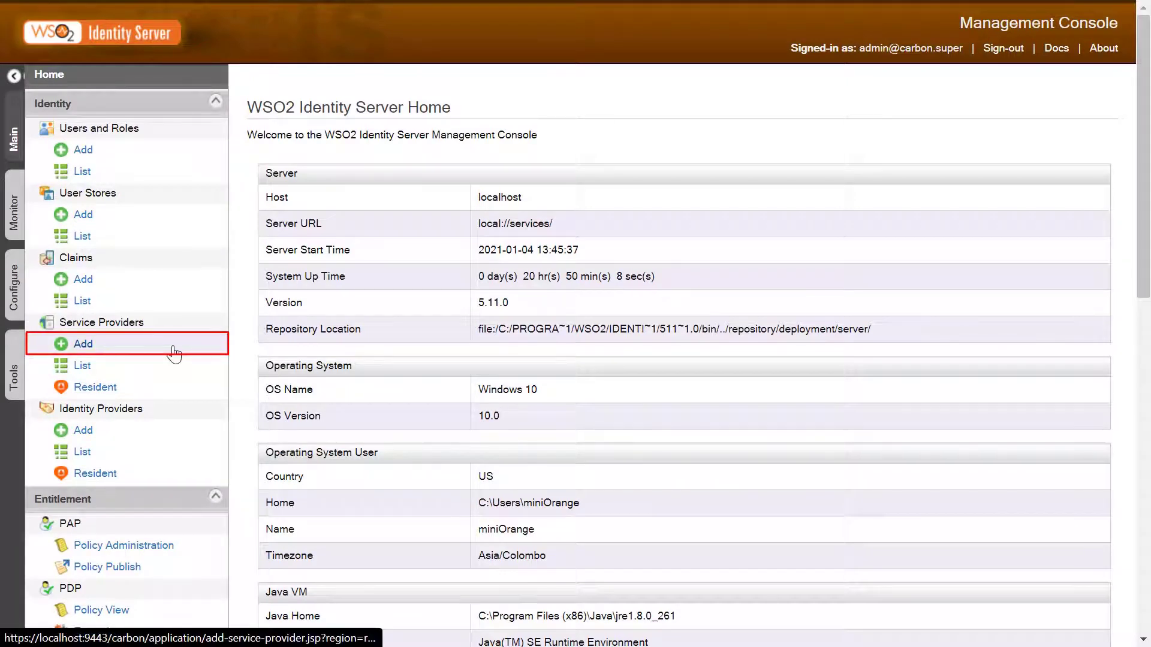
Step: Register a new service provider named WordPress with a single sign-on description
click(174, 354)
text(WordPress)
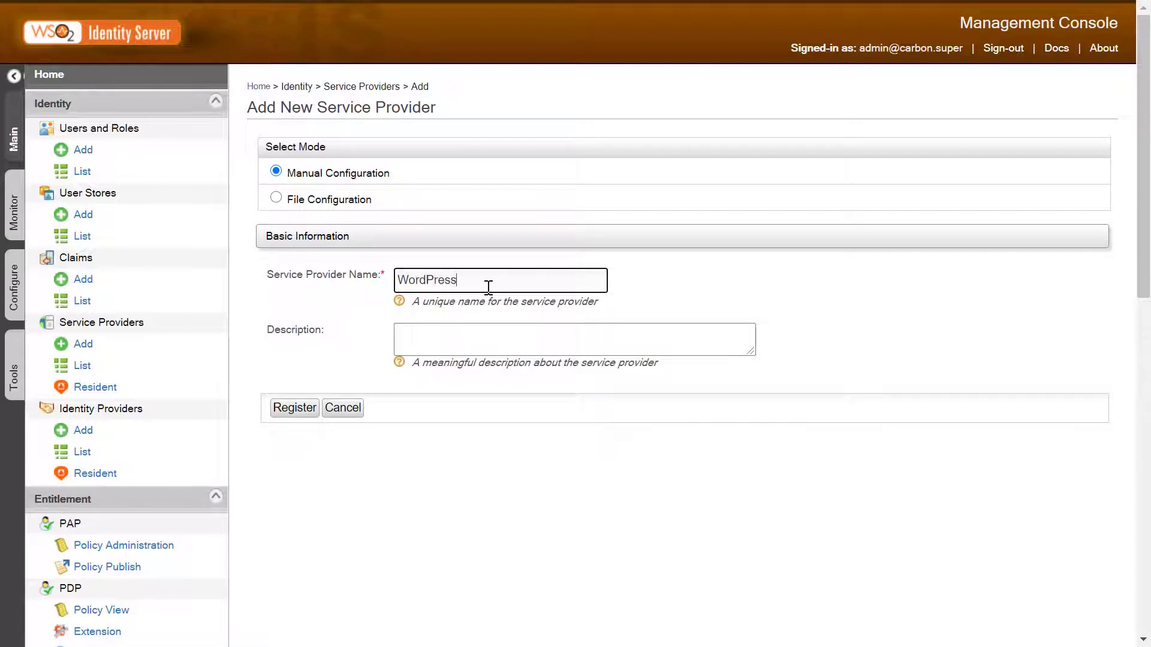
click(458, 329)
text(WordPress Appli)
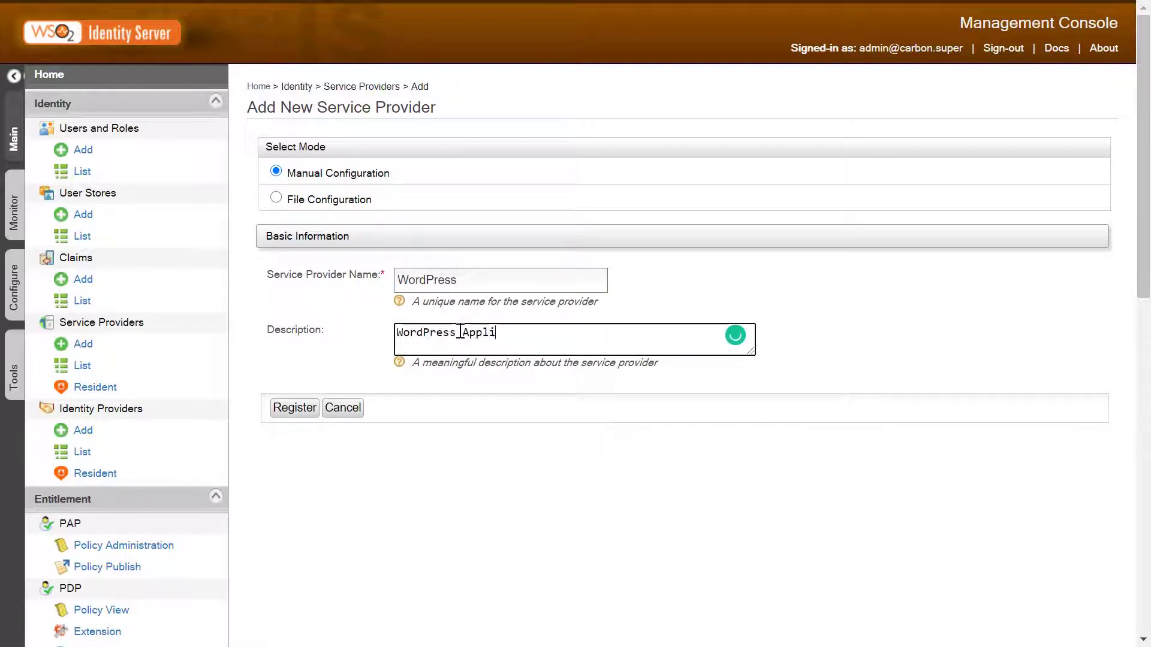
text(cation For Single)
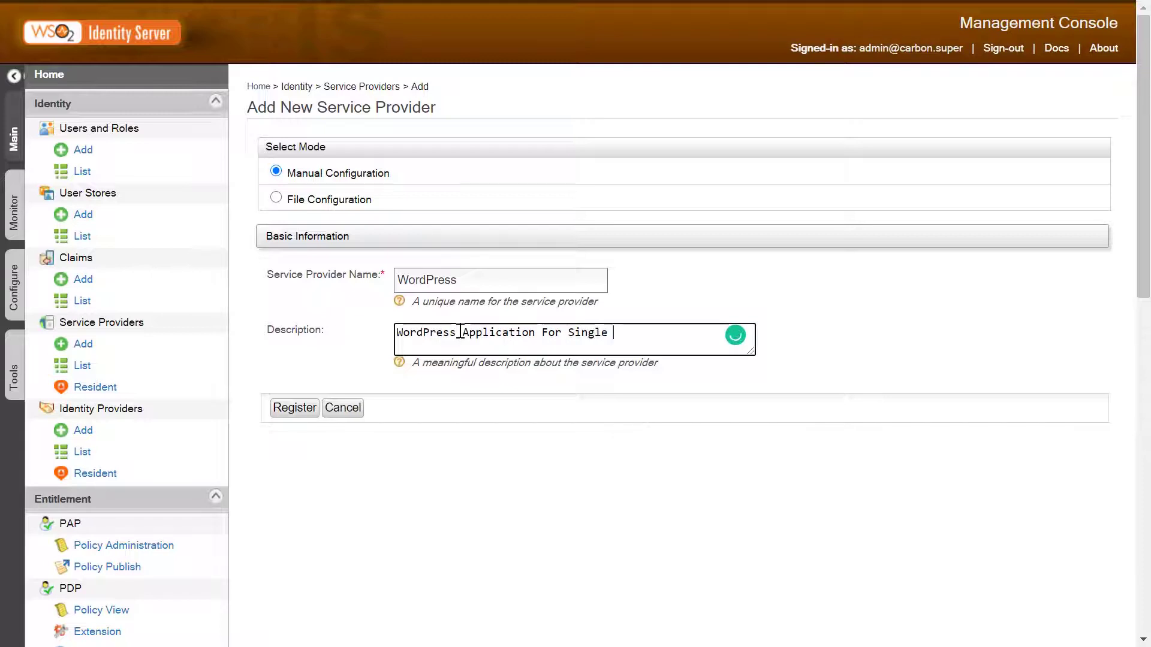
text( Sign-On)
click(306, 418)
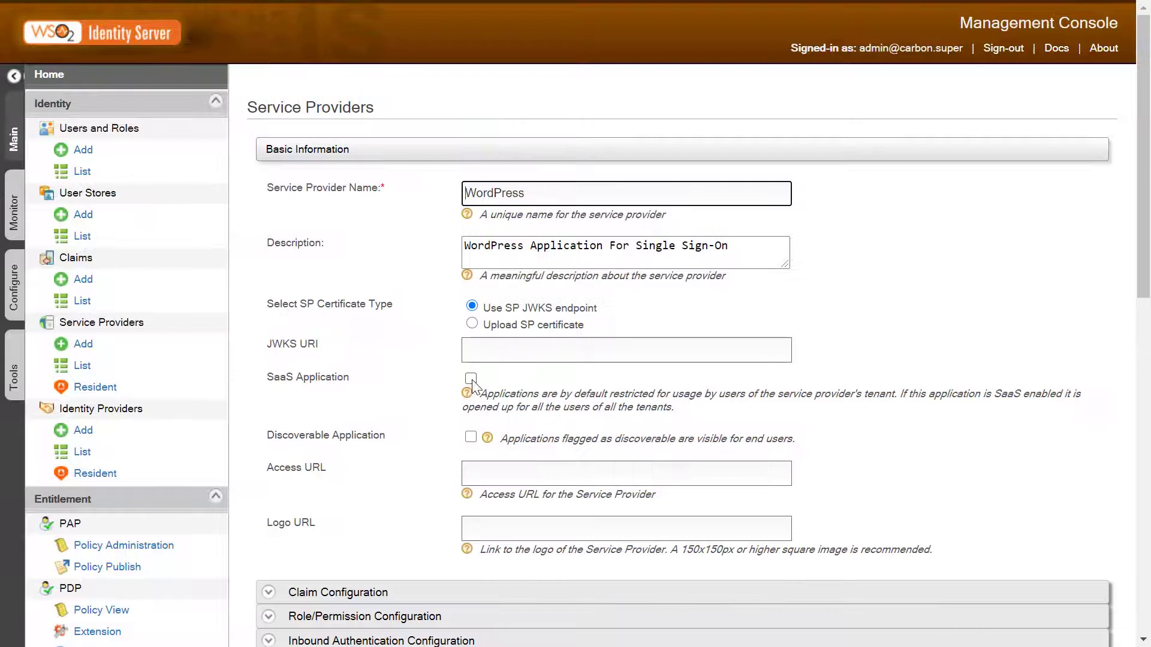
Step: Mark the app as SaaS and request the emailaddress claim as mandatory
click(470, 378)
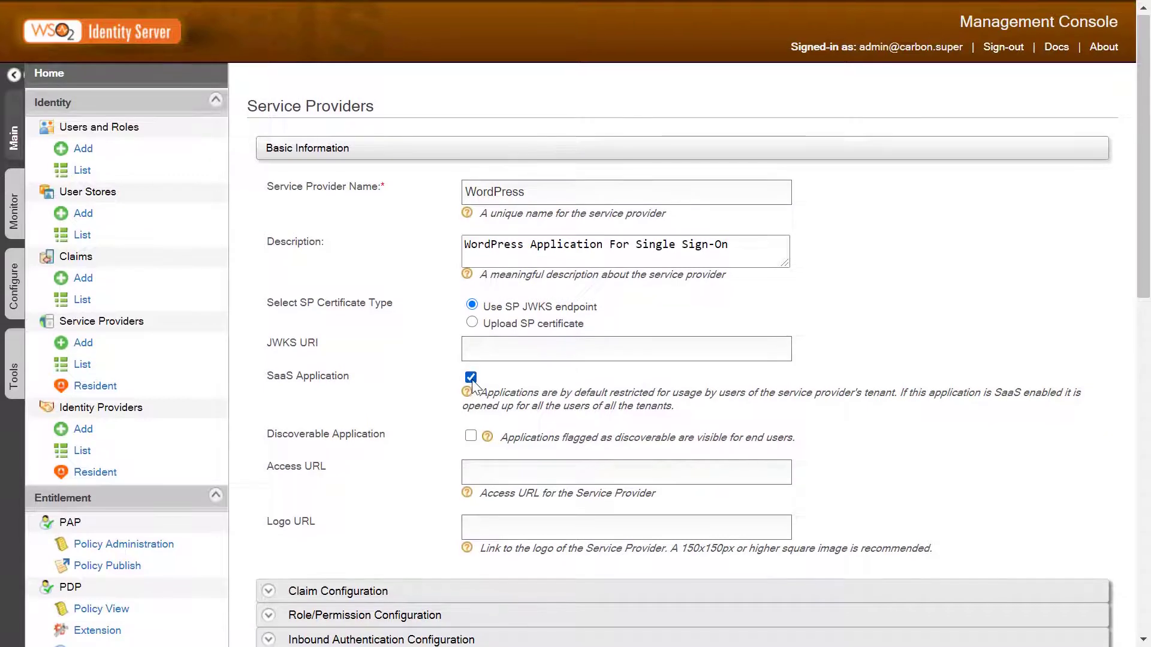
scroll(472, 380, down, 2)
scroll(472, 380, down, 1)
scroll(472, 380, down, 2)
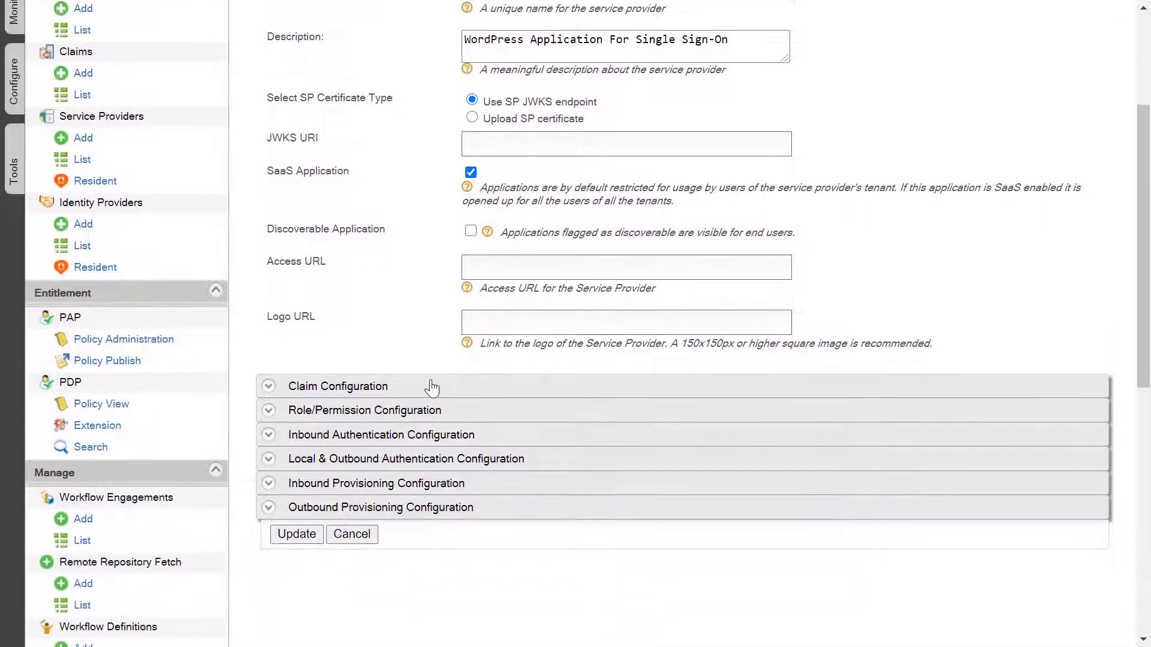
click(362, 386)
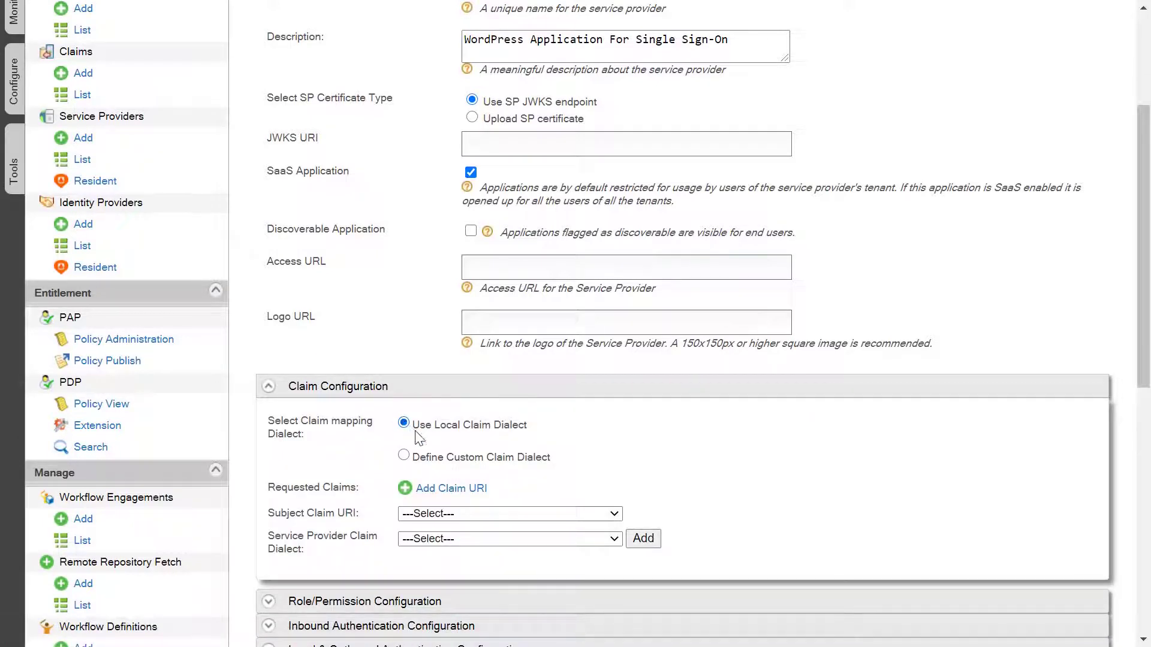
click(442, 492)
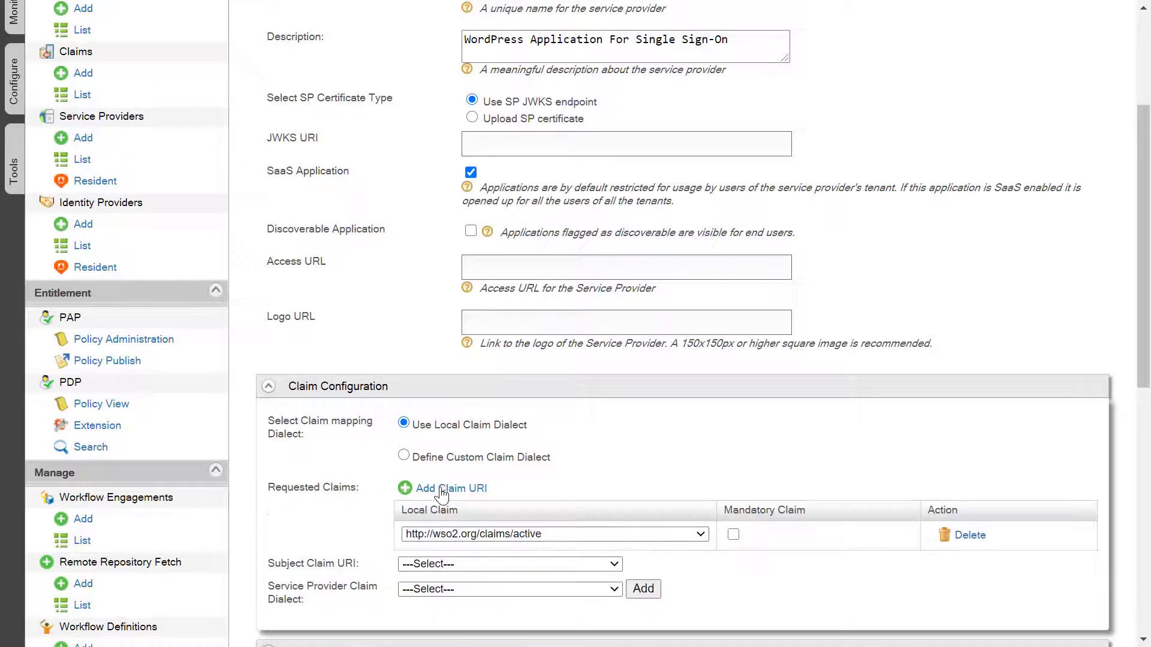
click(582, 535)
scroll(551, 379, down, 1)
click(552, 373)
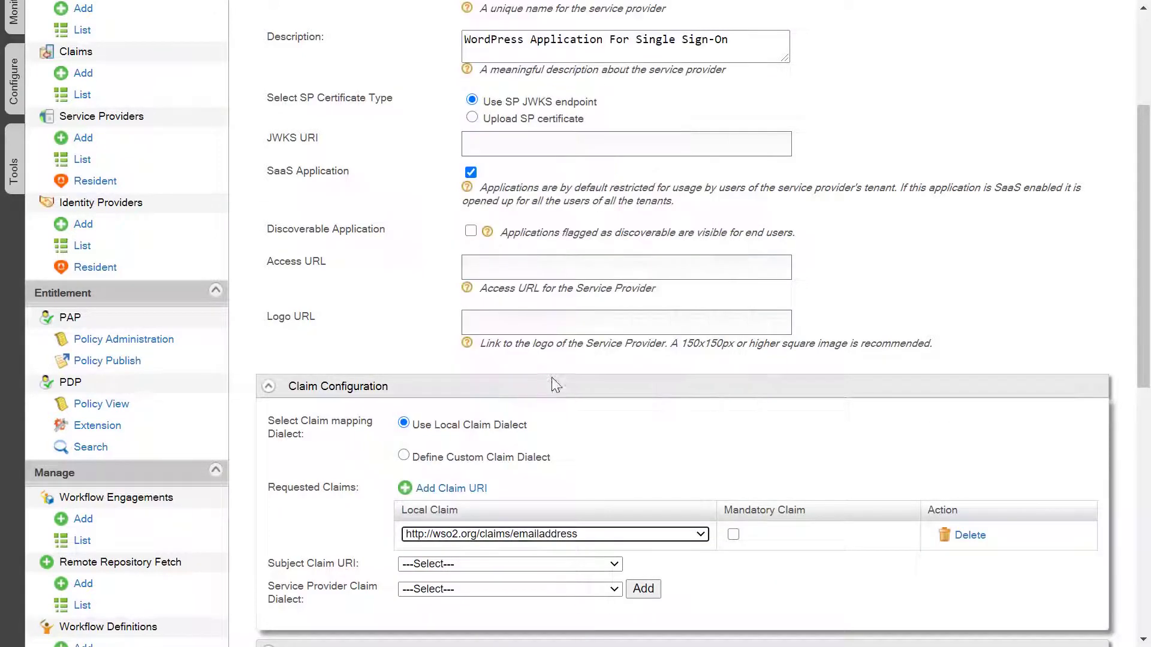
click(732, 535)
scroll(734, 533, down, 3)
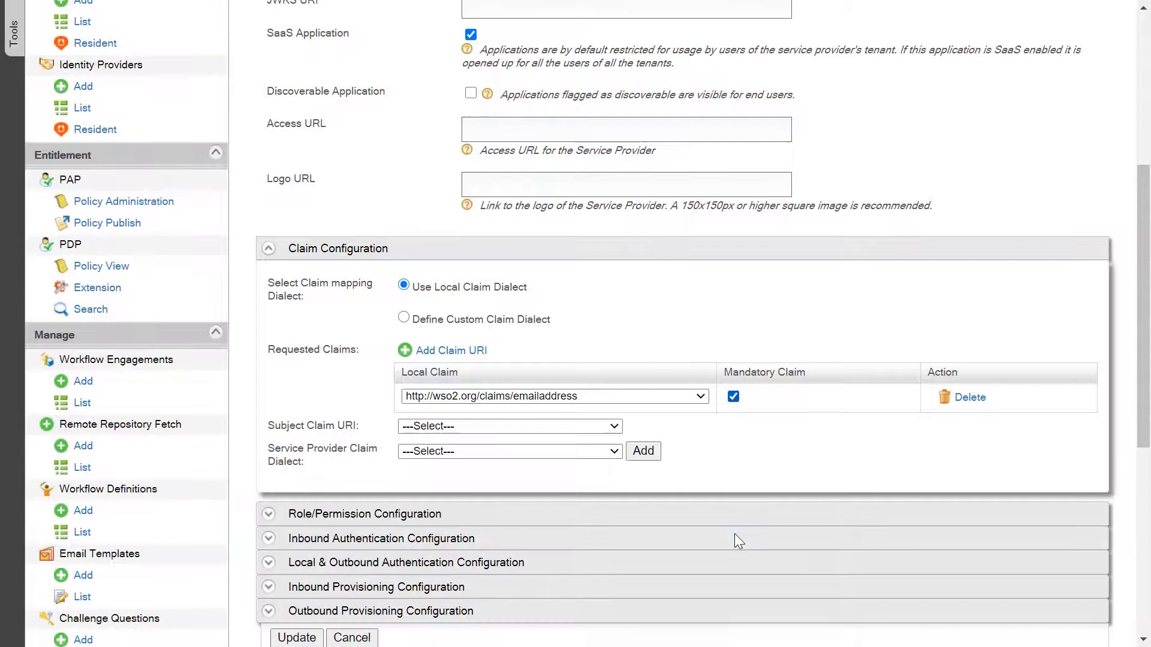
Step: Set fullname as the Subject Claim URI
click(617, 421)
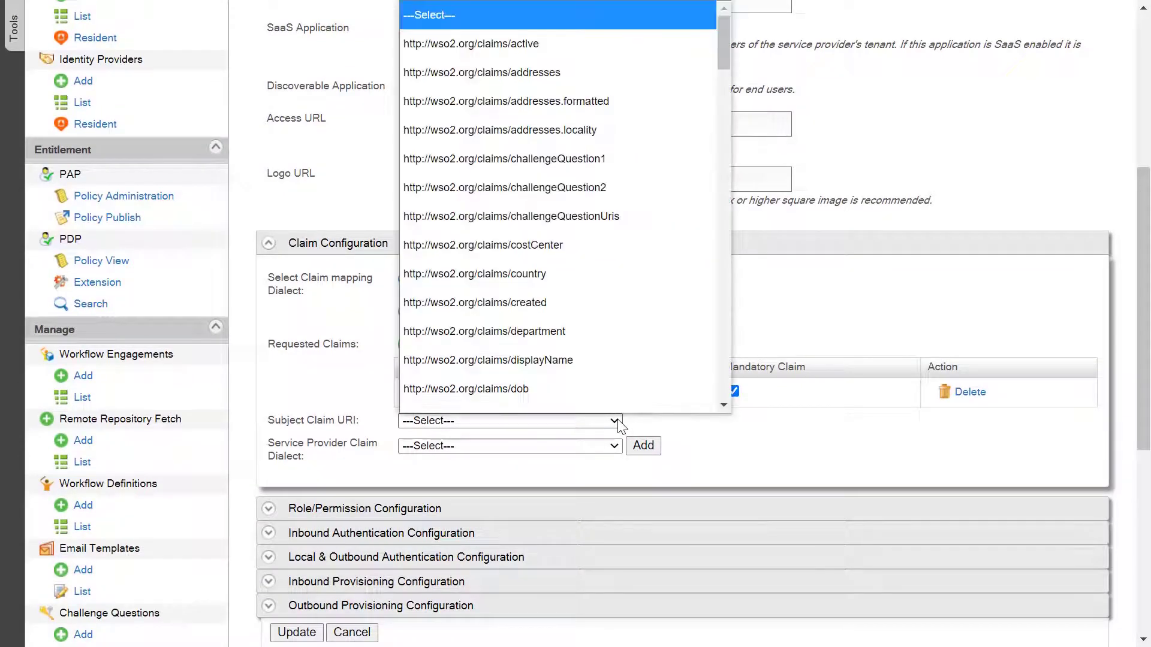
scroll(609, 368, down, 1)
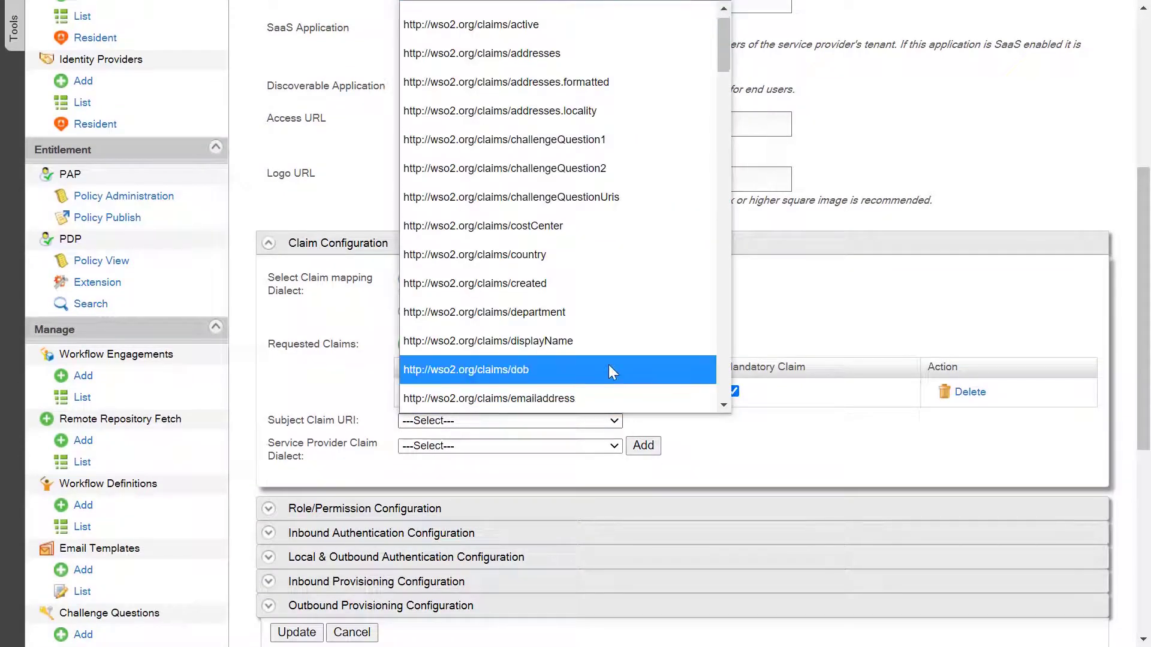
scroll(609, 367, down, 3)
scroll(611, 372, down, 1)
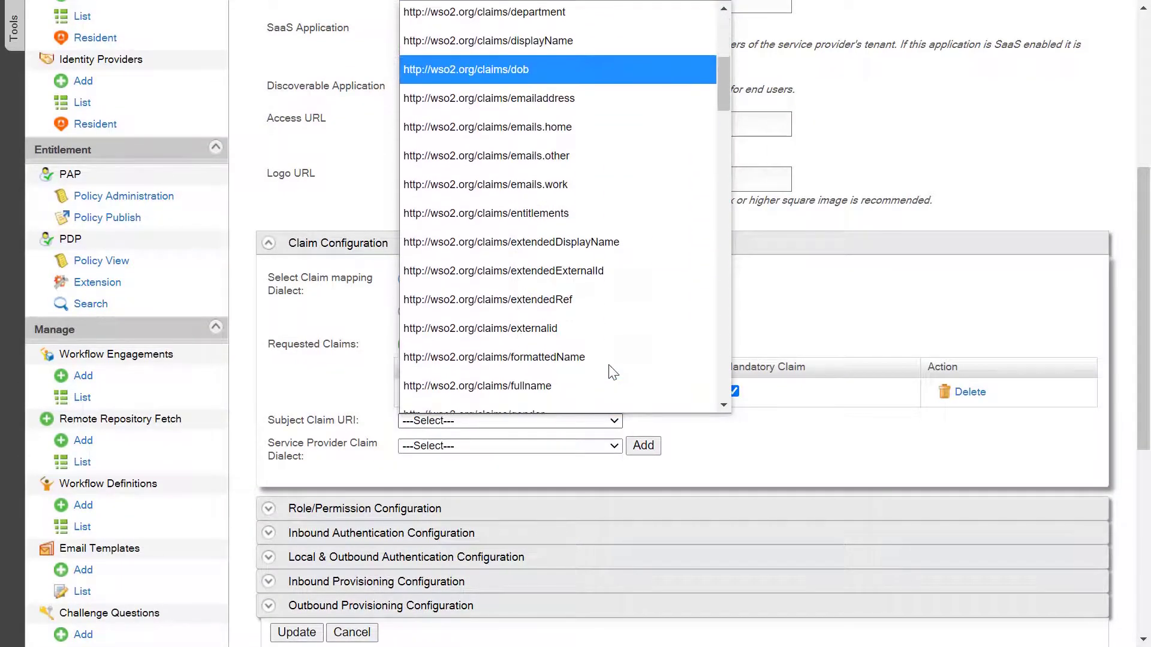
click(582, 382)
scroll(360, 500, down, 2)
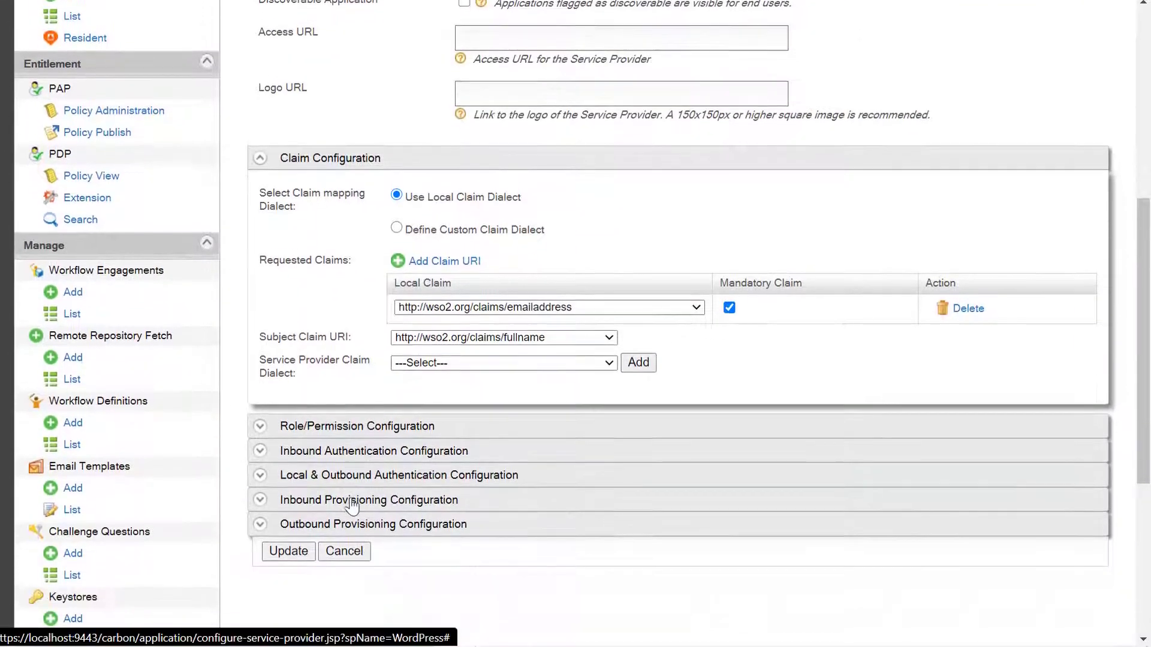
scroll(346, 499, down, 1)
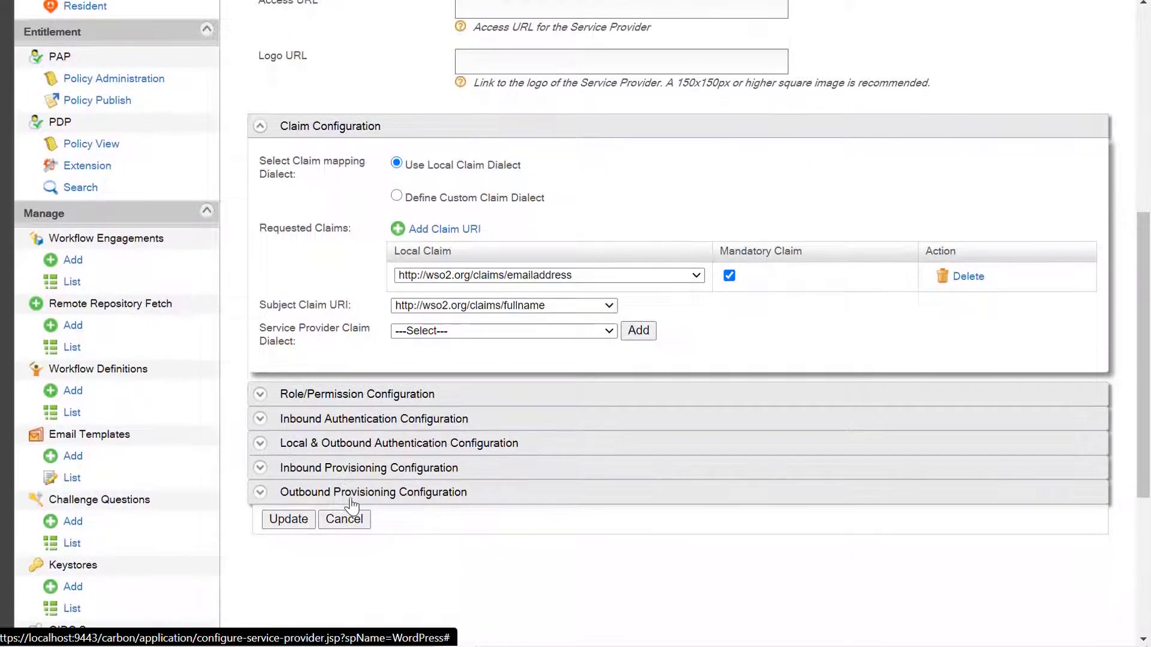
Step: Start a SAML2 Web SSO service provider registration using URL-based metadata configuration
click(265, 423)
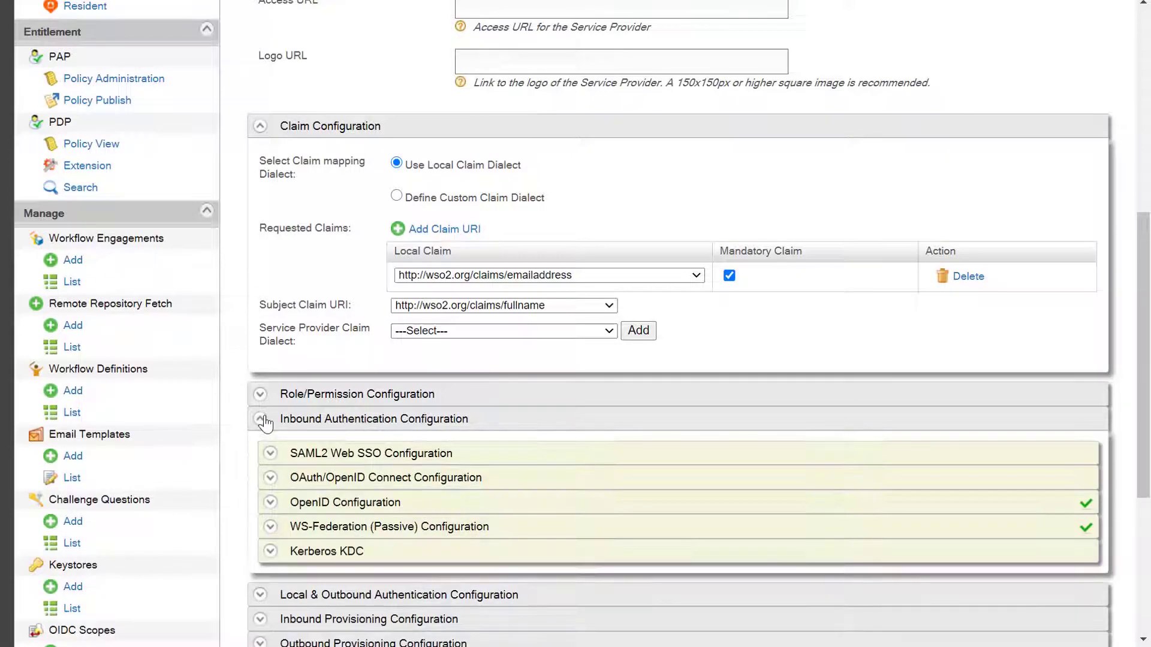
click(311, 460)
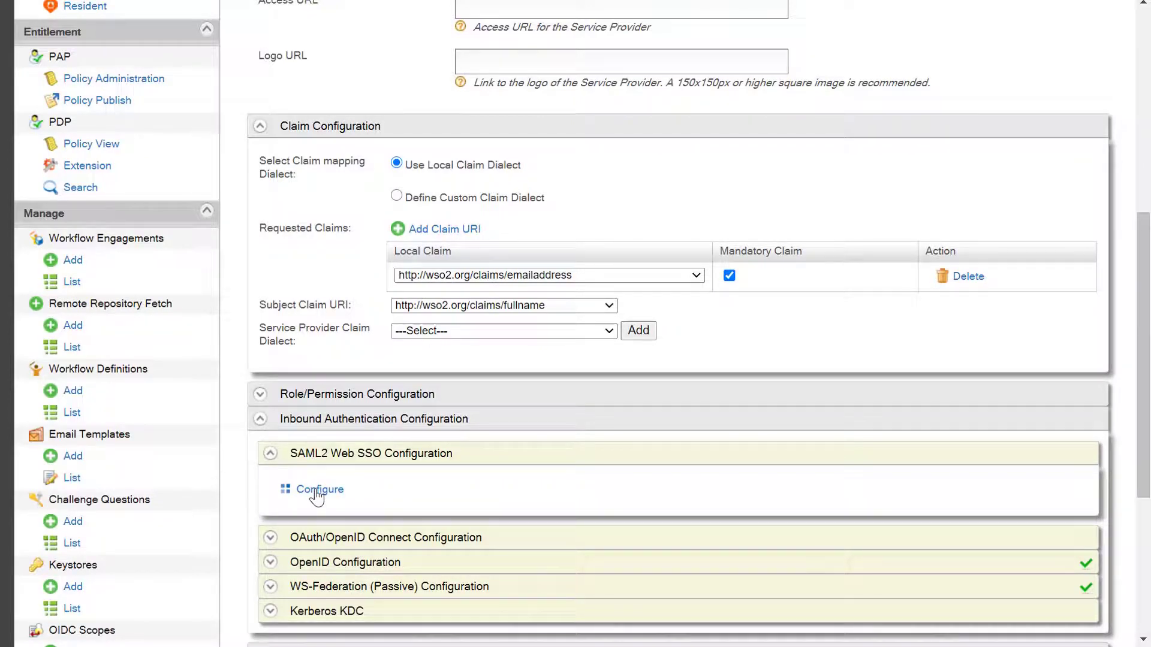
click(318, 493)
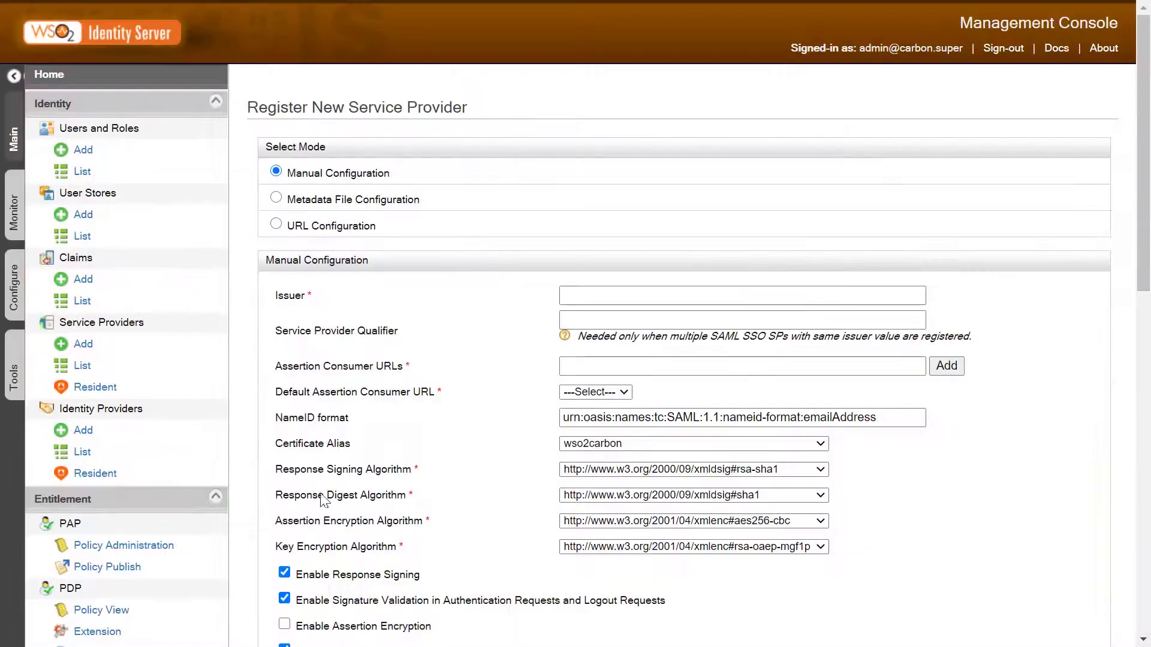
click(277, 227)
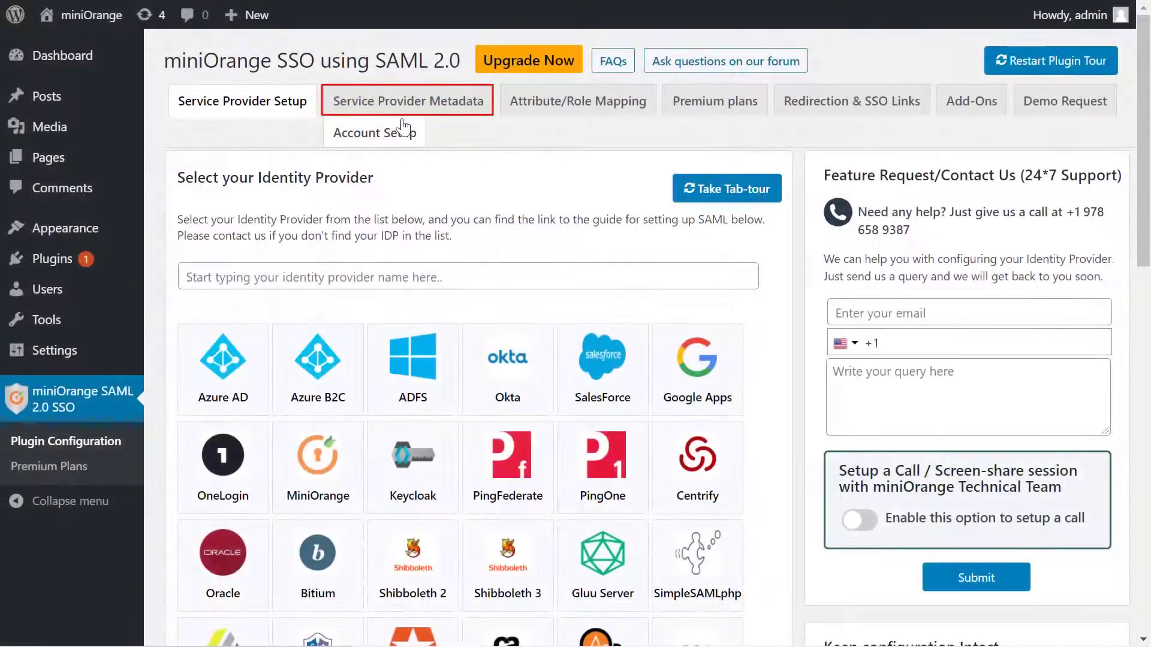
Step: Copy the Metadata URL from the plugin's Service Provider Metadata tab
click(401, 115)
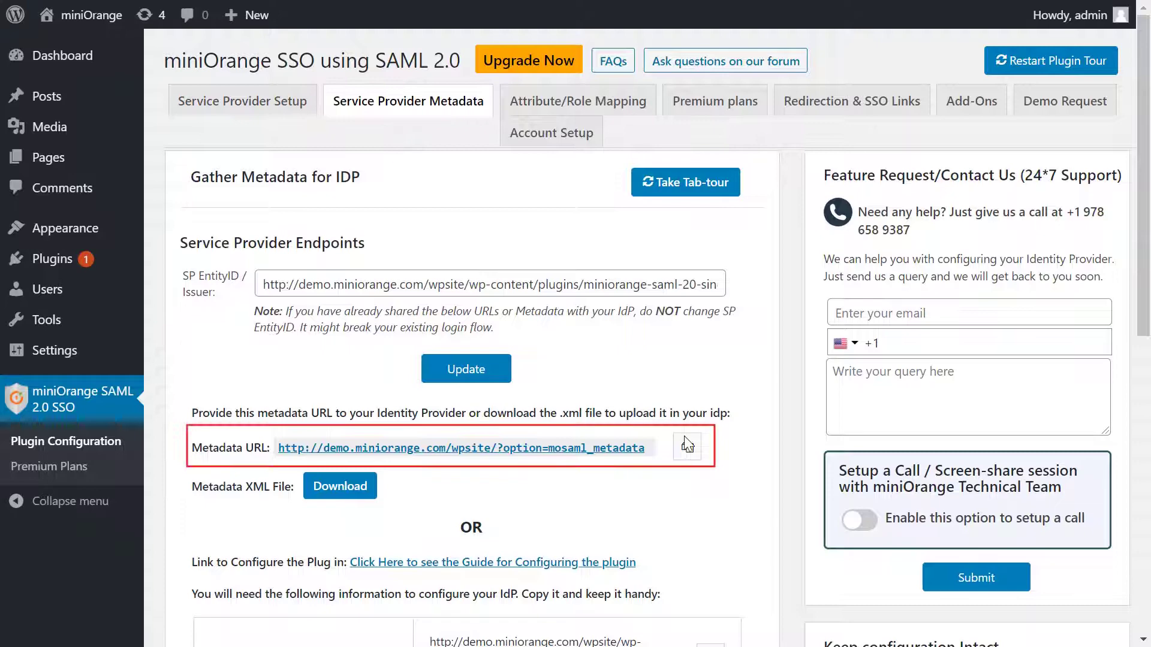
click(686, 444)
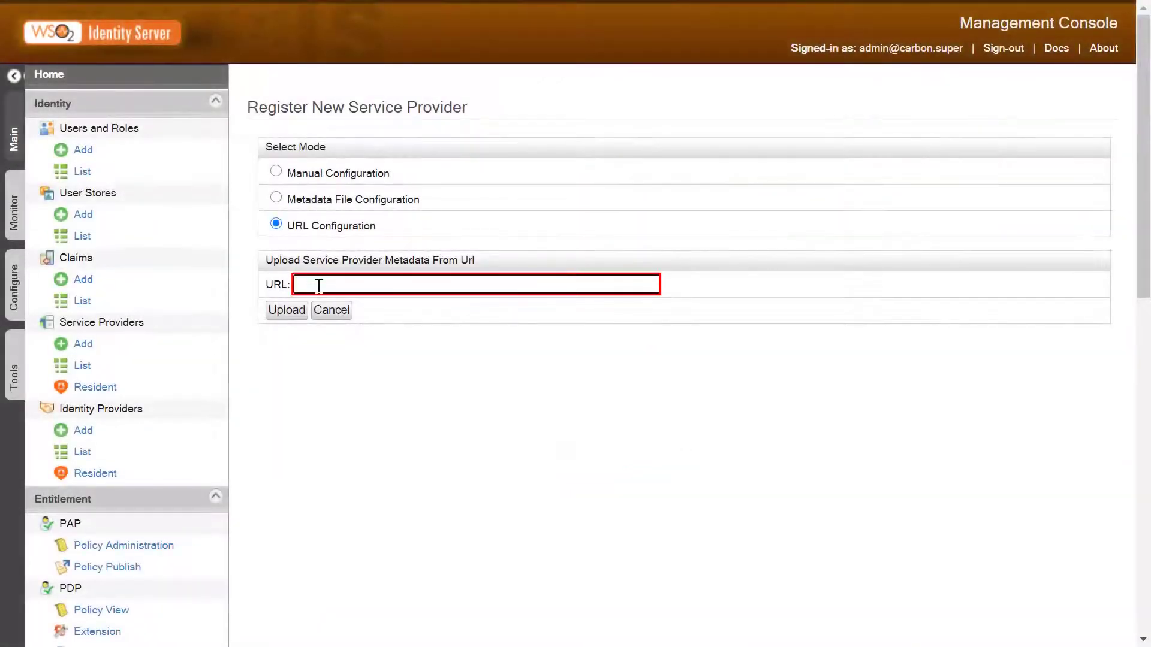
Step: Paste the plugin's metadata URL and upload it so the SAML service provider is added
key(ctrl+v)
click(290, 310)
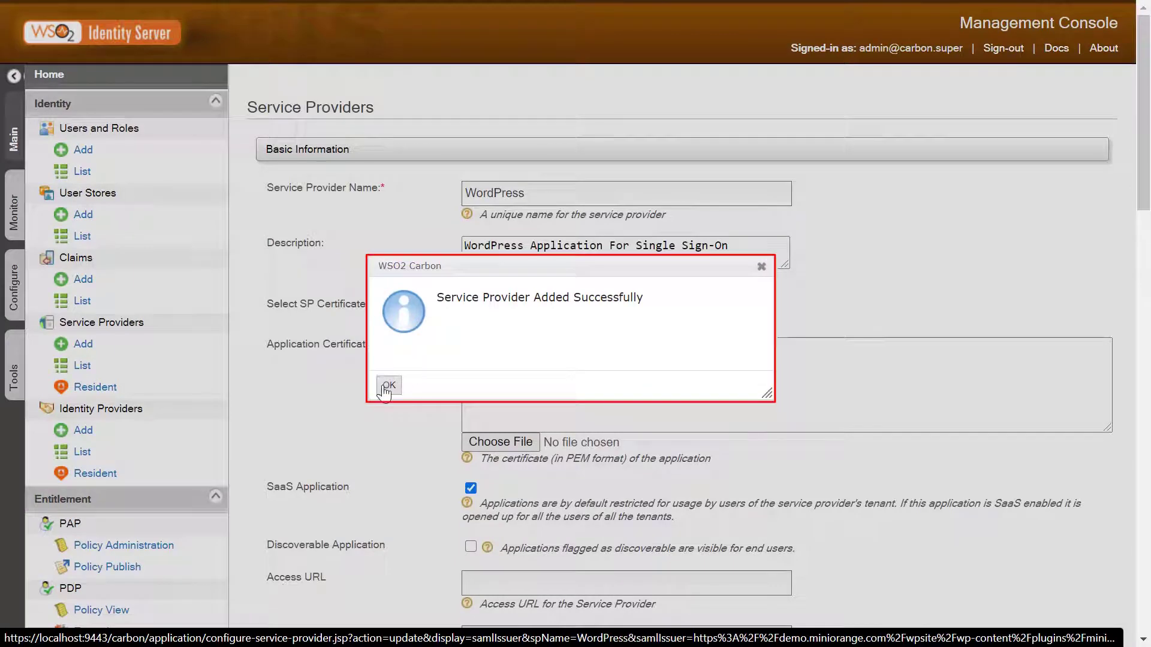
click(387, 387)
scroll(382, 393, down, 1)
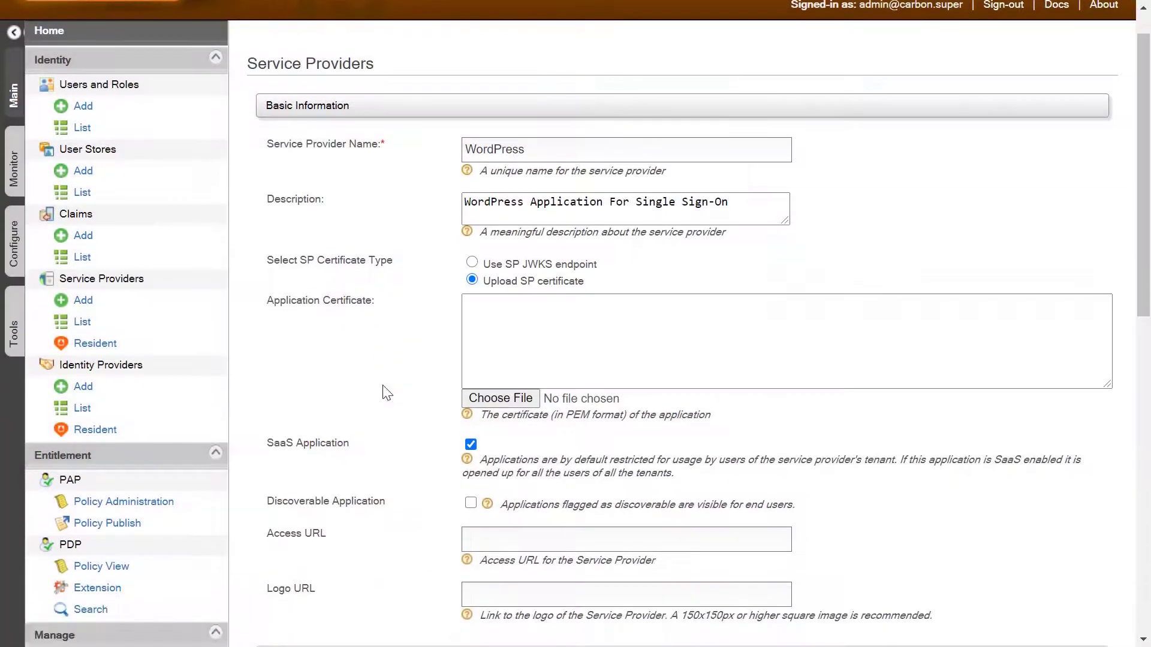
scroll(382, 393, down, 4)
scroll(381, 393, down, 2)
scroll(382, 393, down, 1)
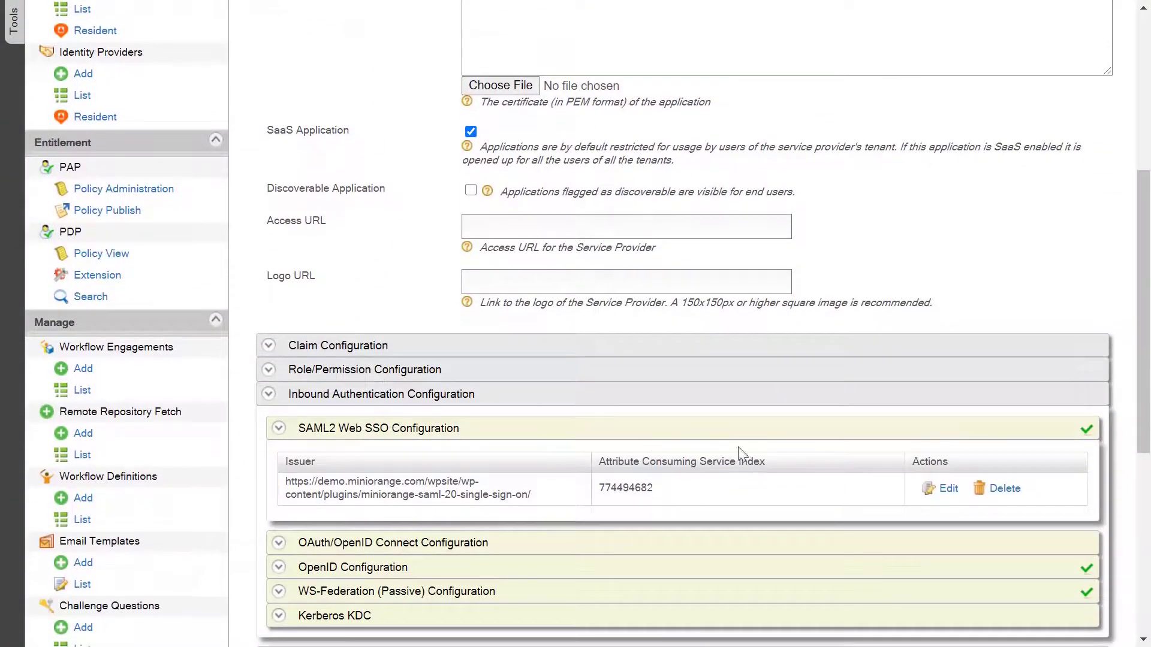
Step: Enable the attribute profile, download the IDP metadata file and update the service provider
click(936, 495)
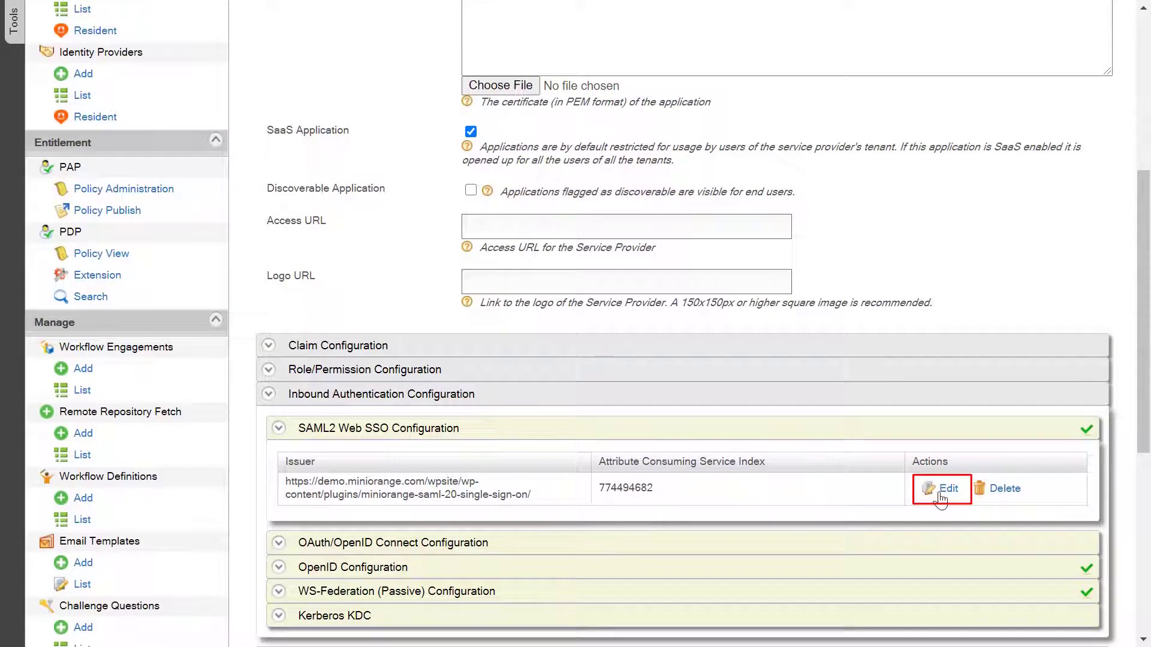
scroll(940, 500, down, 1)
scroll(940, 500, down, 5)
scroll(940, 500, down, 2)
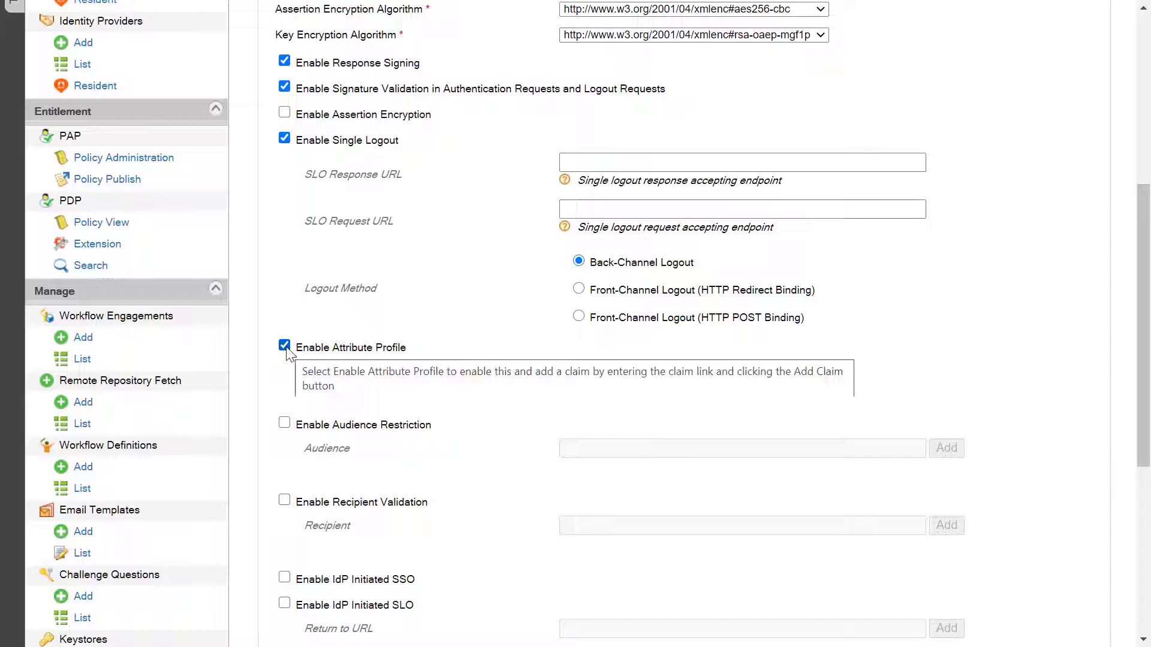
scroll(419, 413, down, 6)
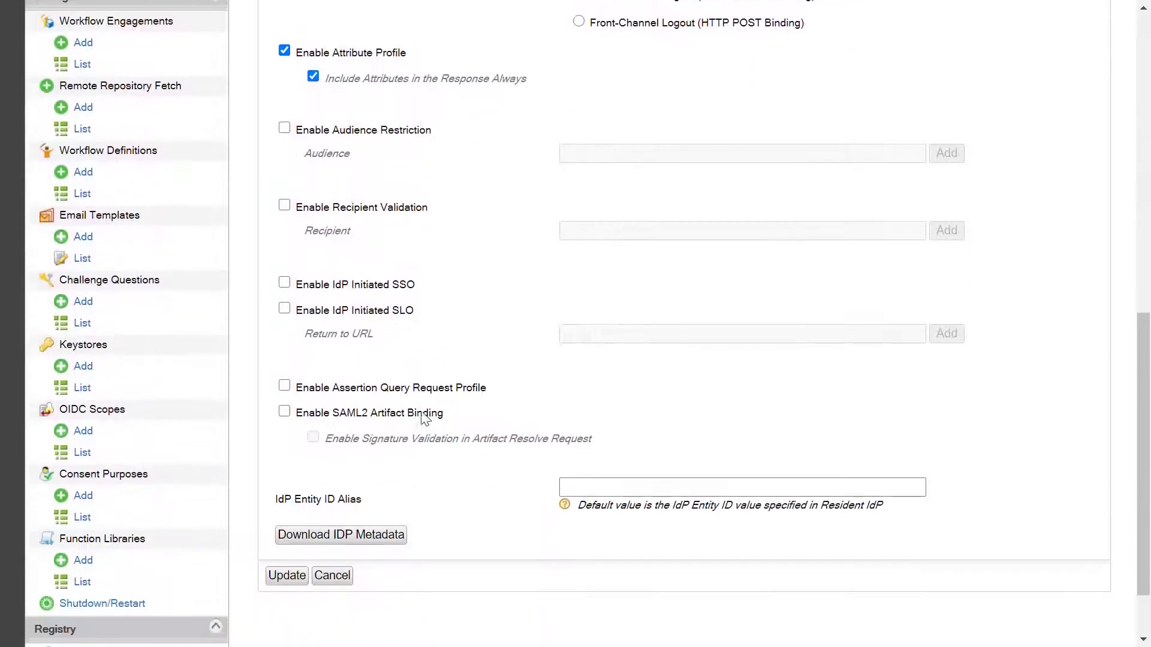
scroll(423, 417, down, 2)
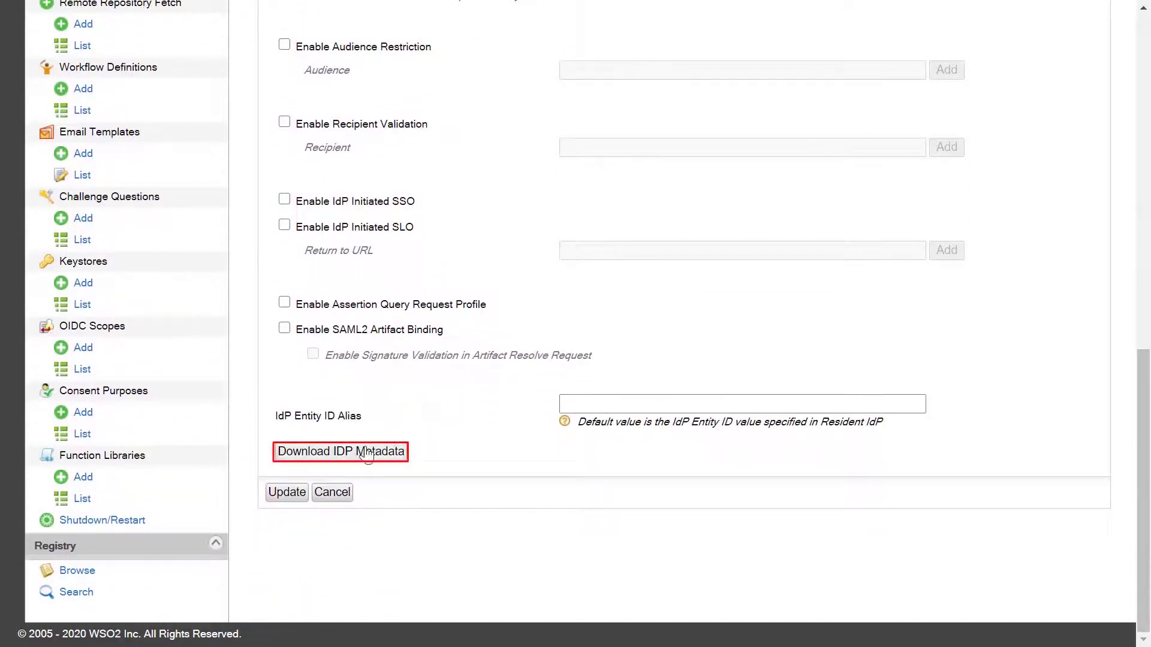
click(368, 455)
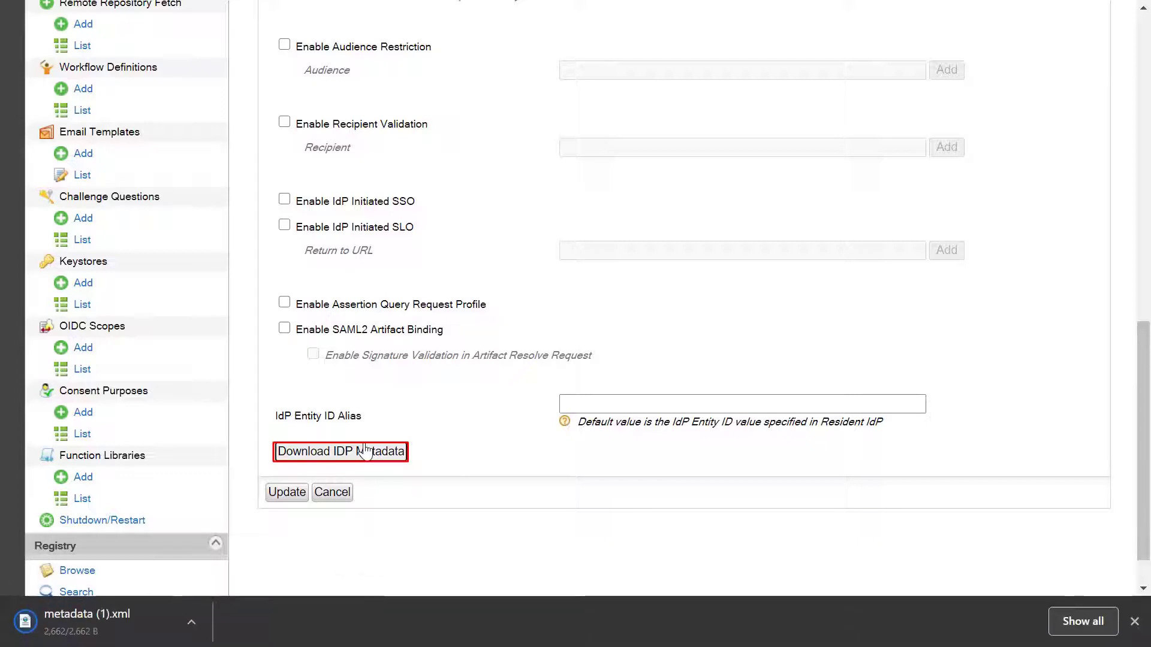
click(299, 493)
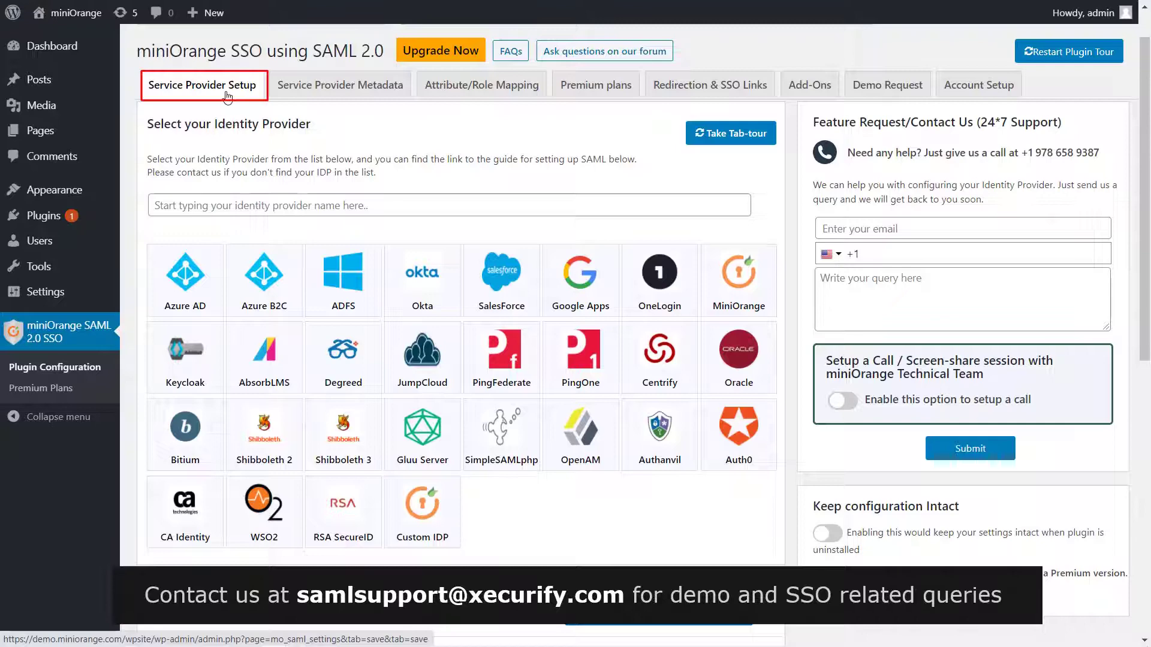
scroll(456, 235, down, 5)
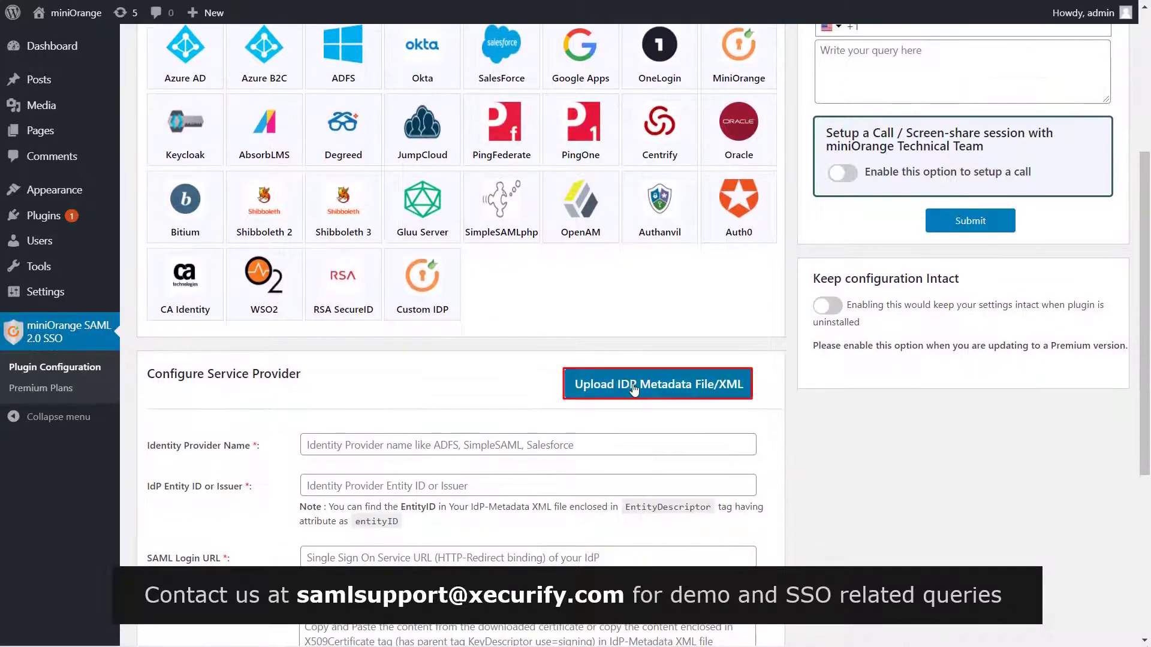
Step: Upload metadata (1).xml as an identity provider named WSO2 in the plugin
click(634, 389)
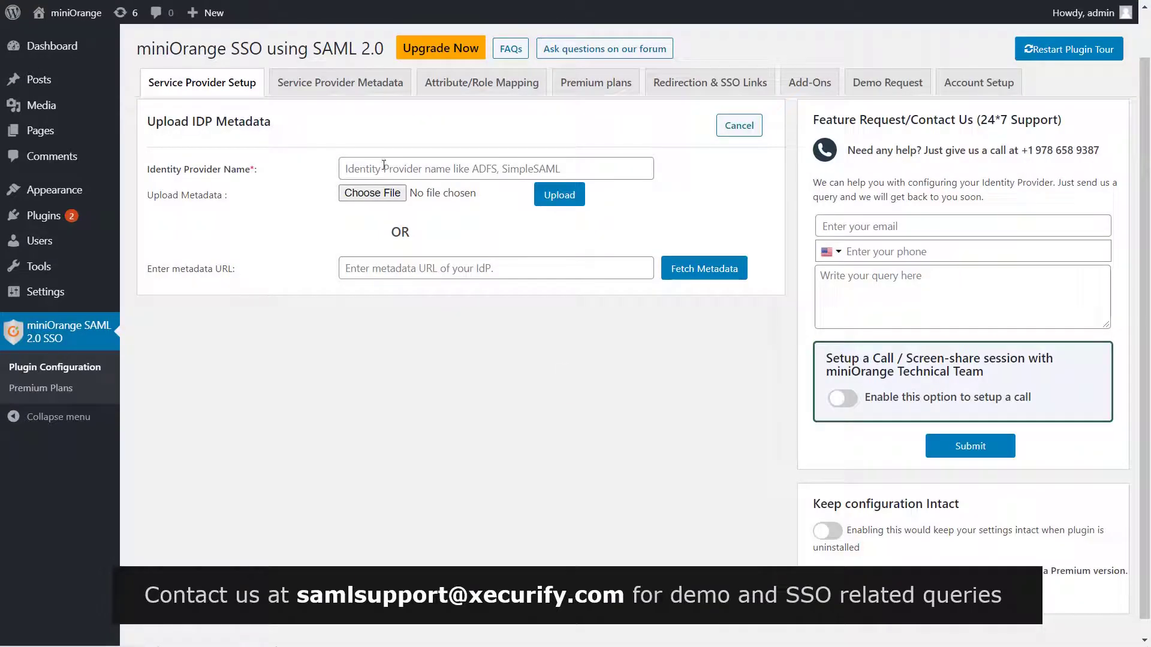
click(383, 167)
text(WS)
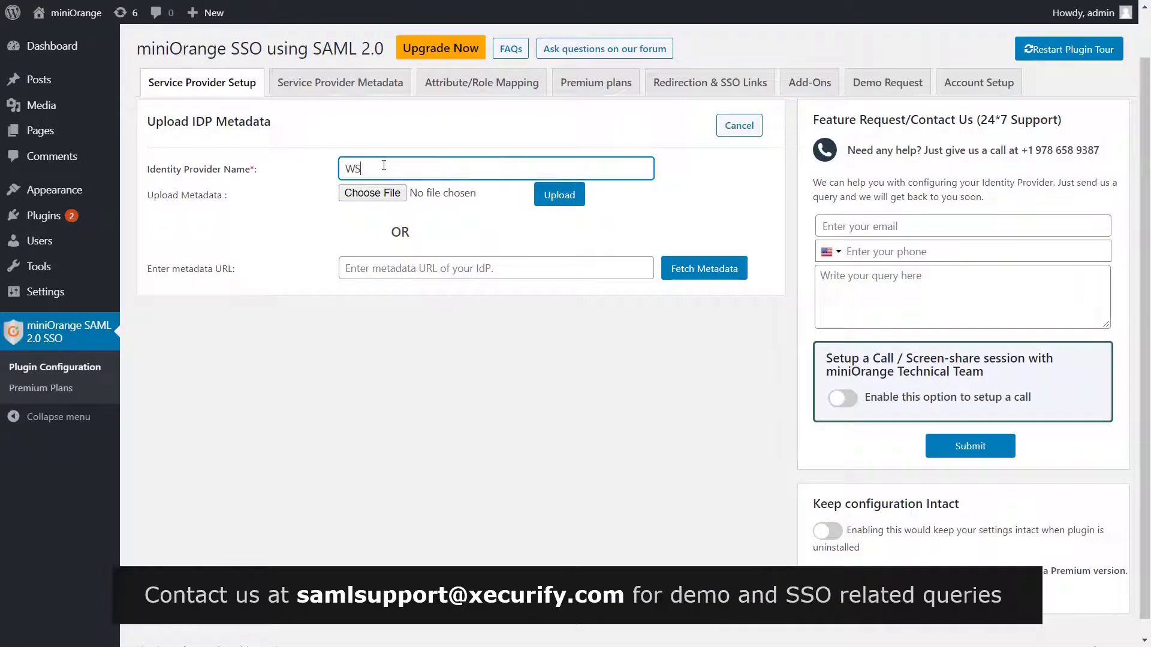
text(O2)
click(373, 194)
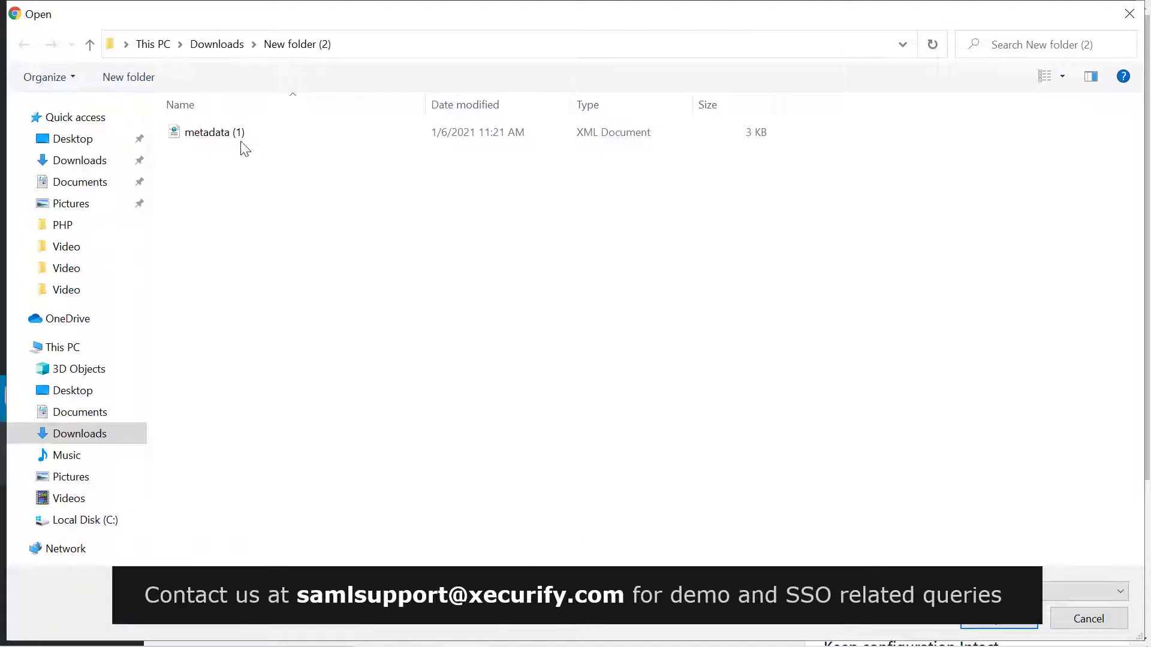
click(239, 143)
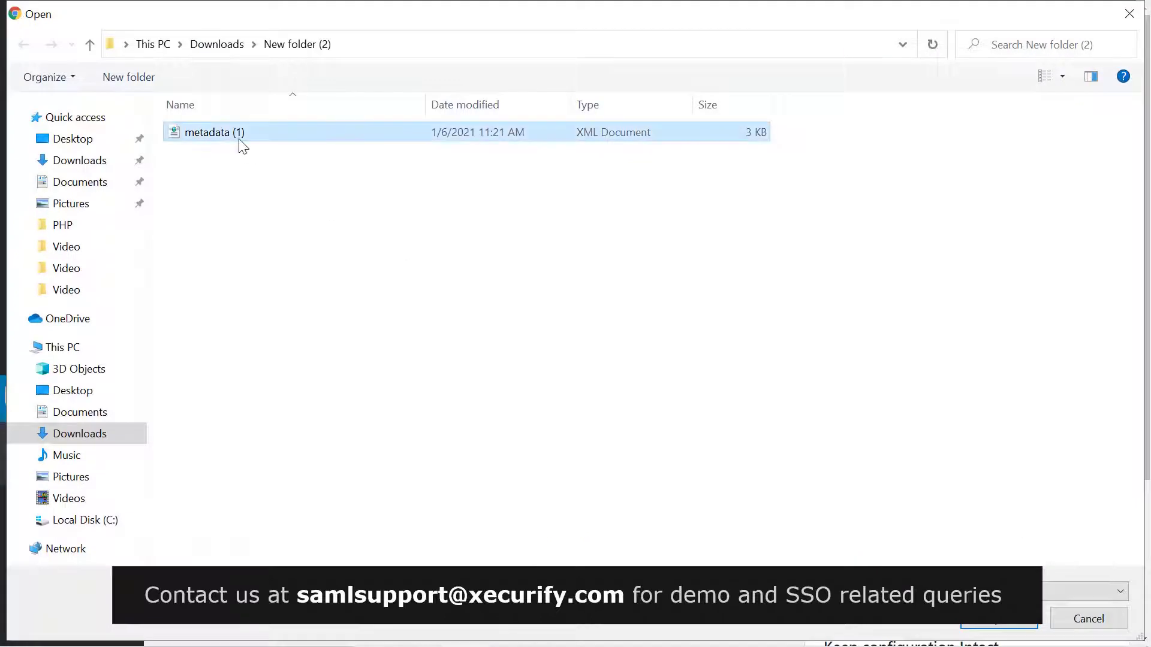
click(1000, 627)
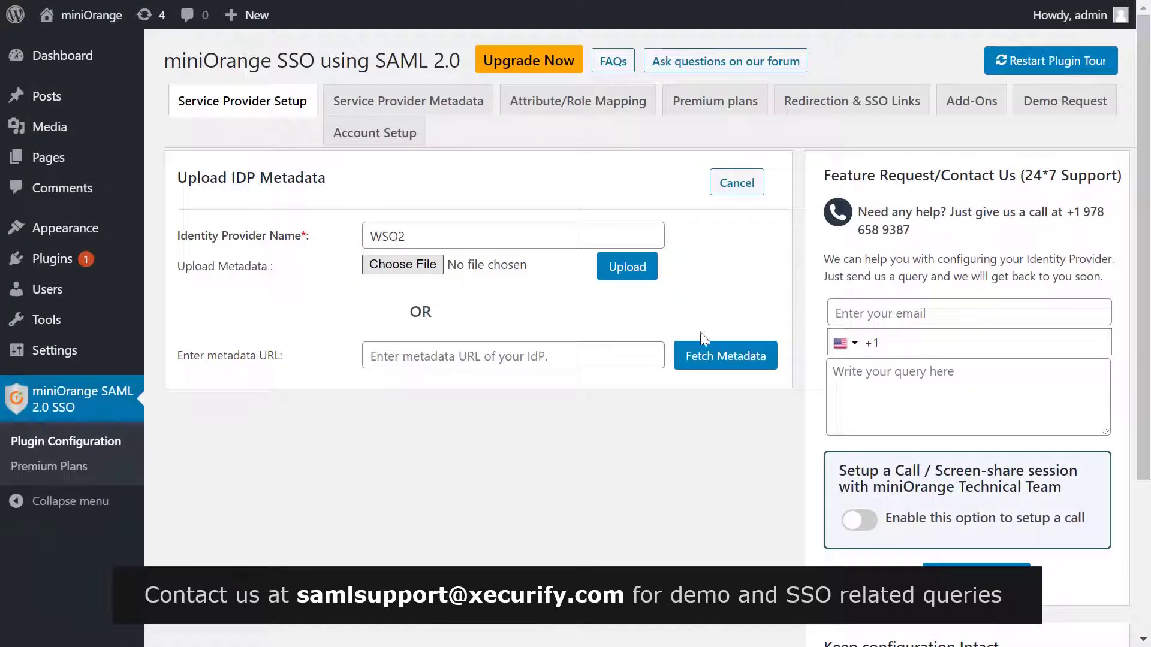
click(636, 279)
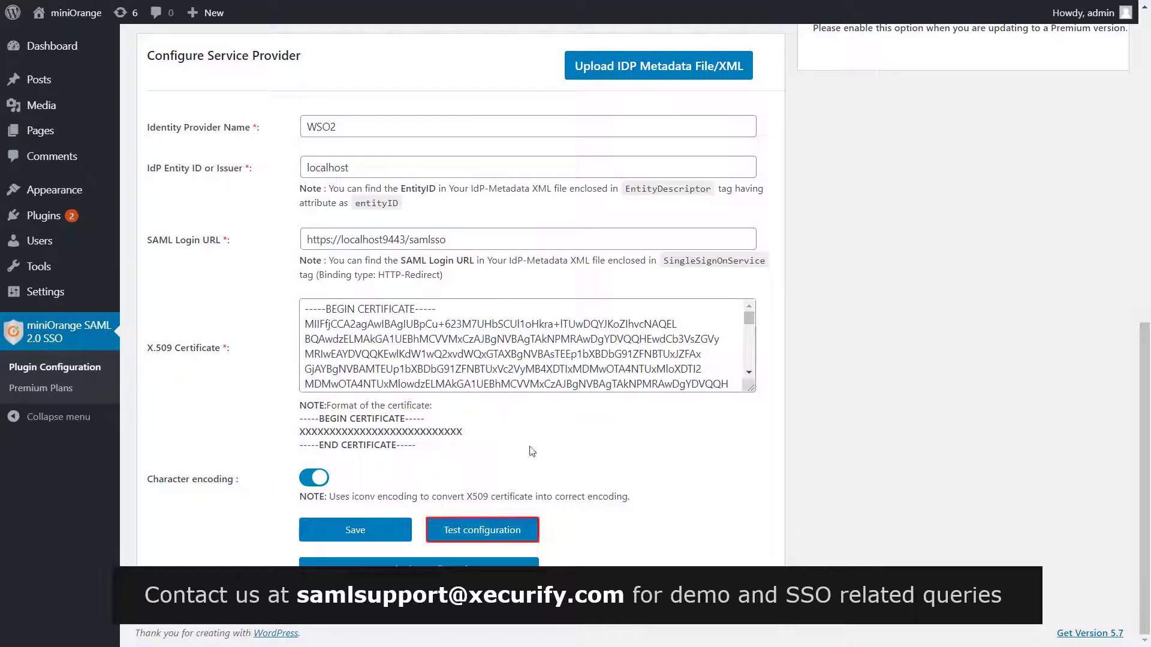
Step: Run Test configuration and sign in to WSO2 with the admin username and password
click(489, 537)
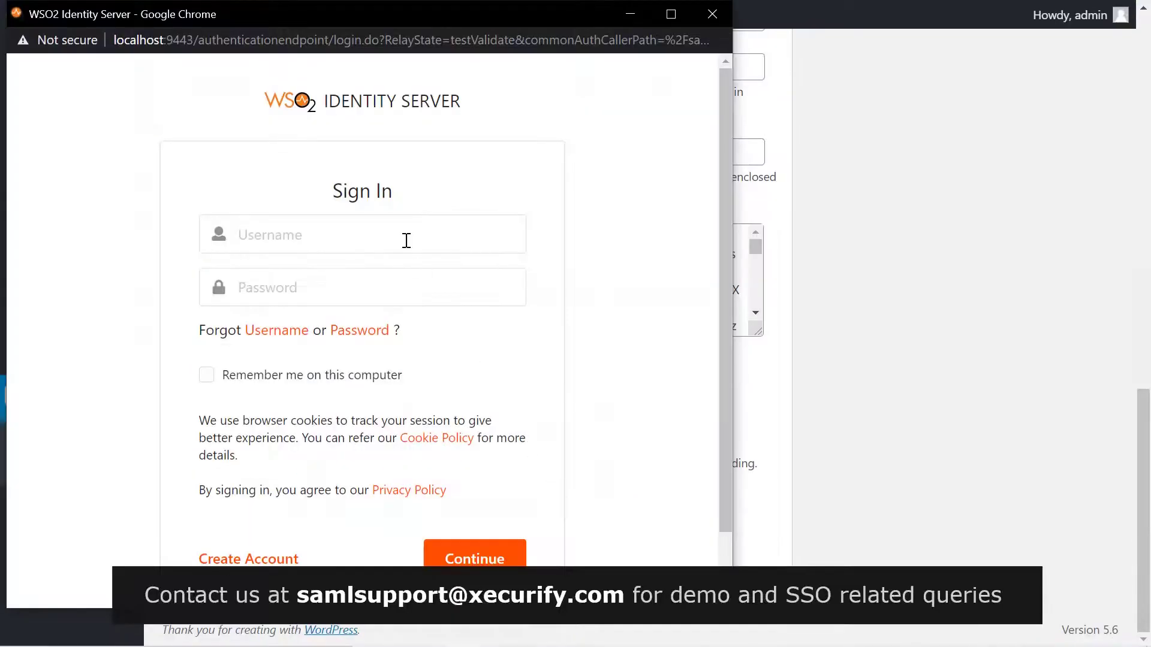
click(405, 240)
key(Tab)
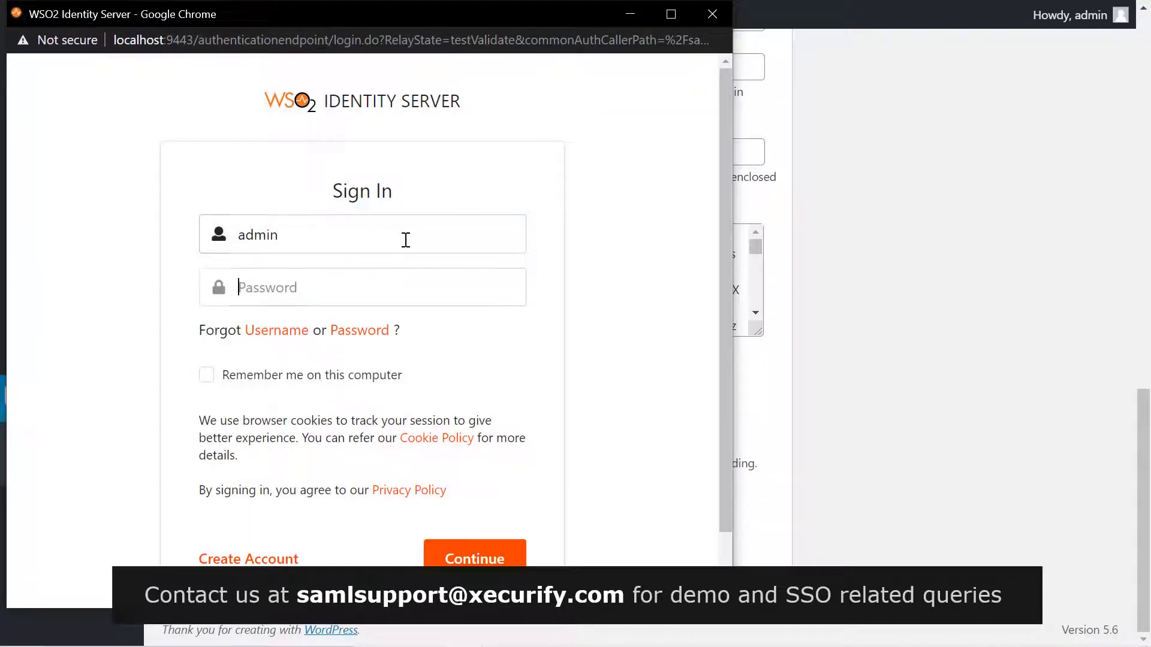
click(445, 557)
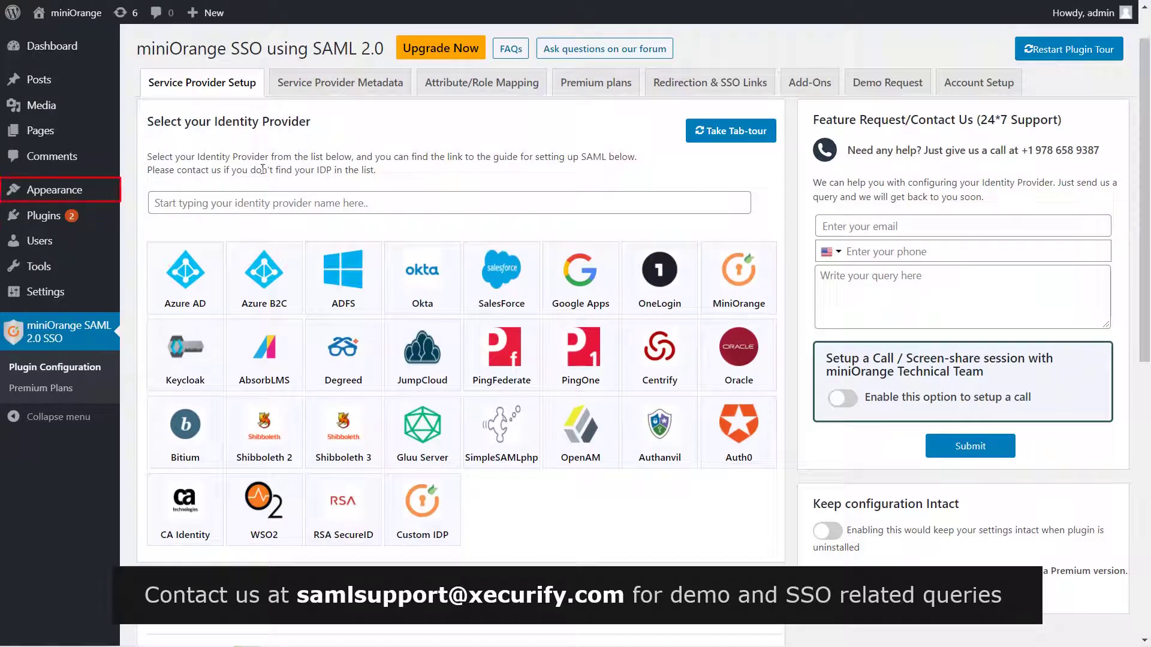
mouse_move(54, 190)
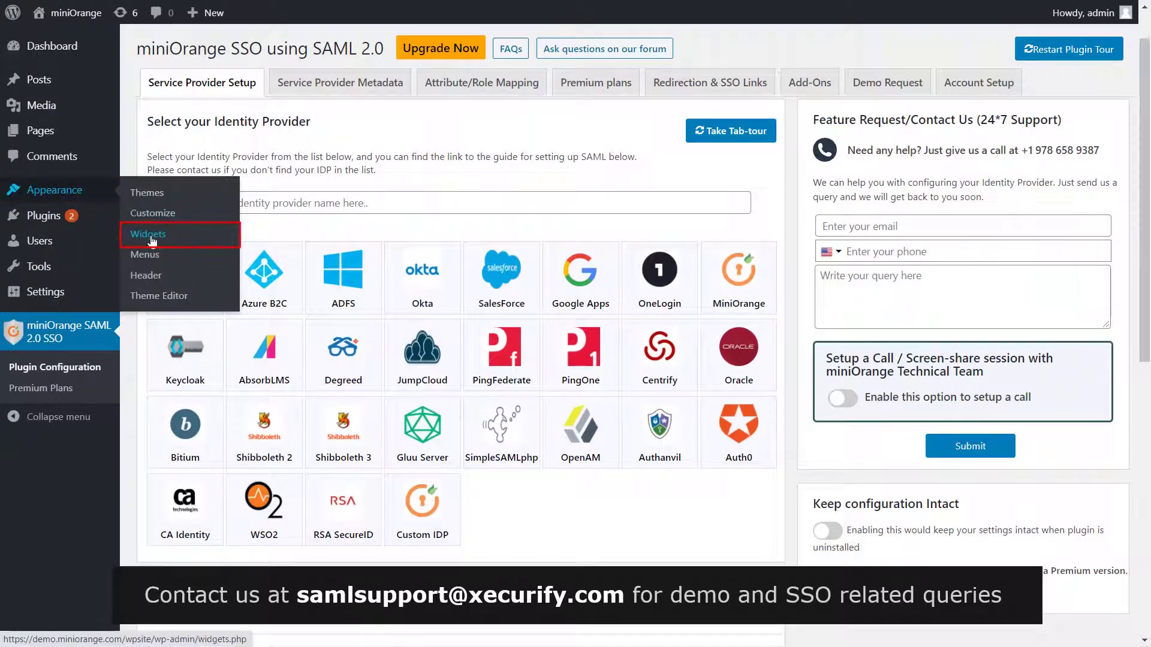
Step: Add the Login with WSO2 widget to the Blog Sidebar from the Widgets page
click(150, 237)
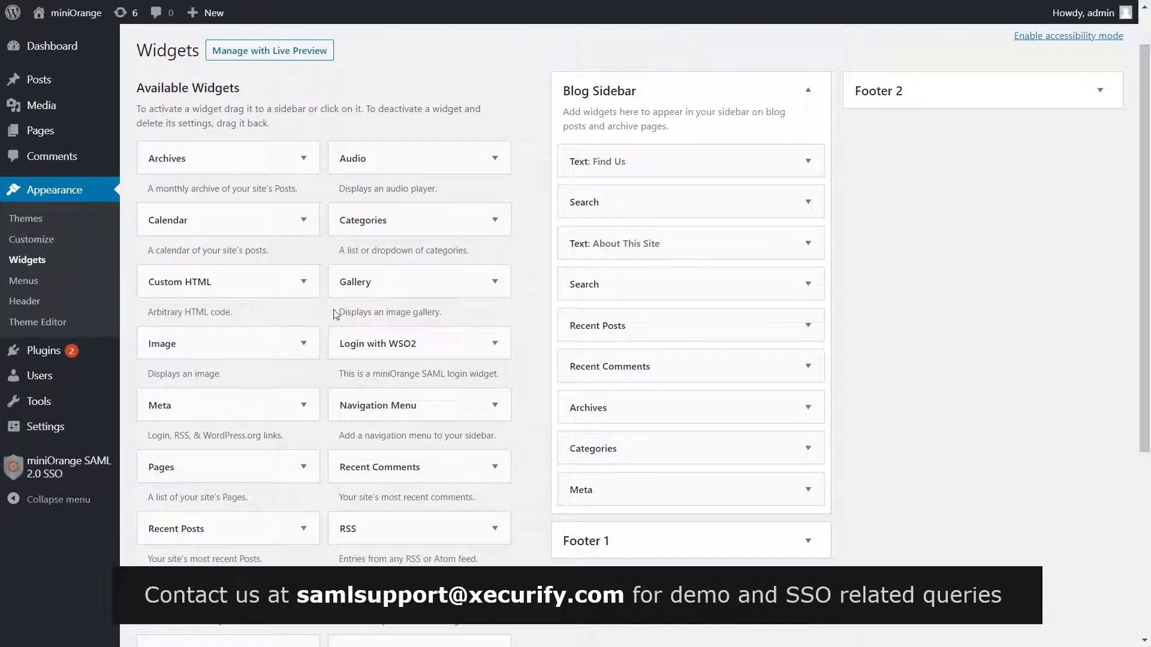
click(423, 342)
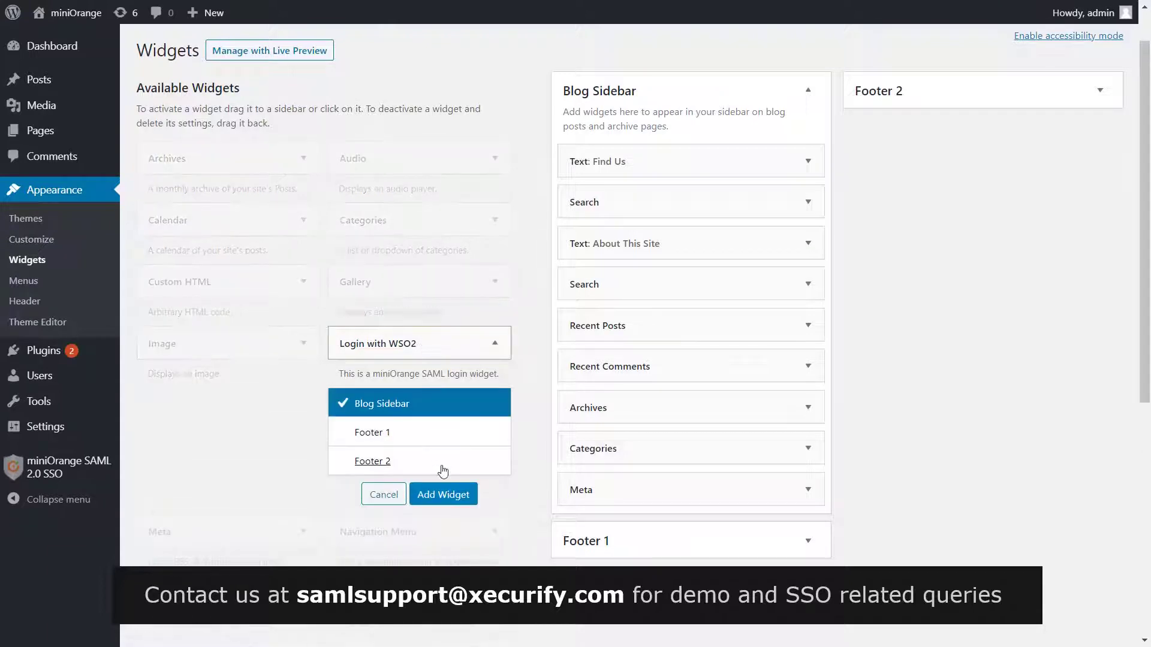
click(442, 493)
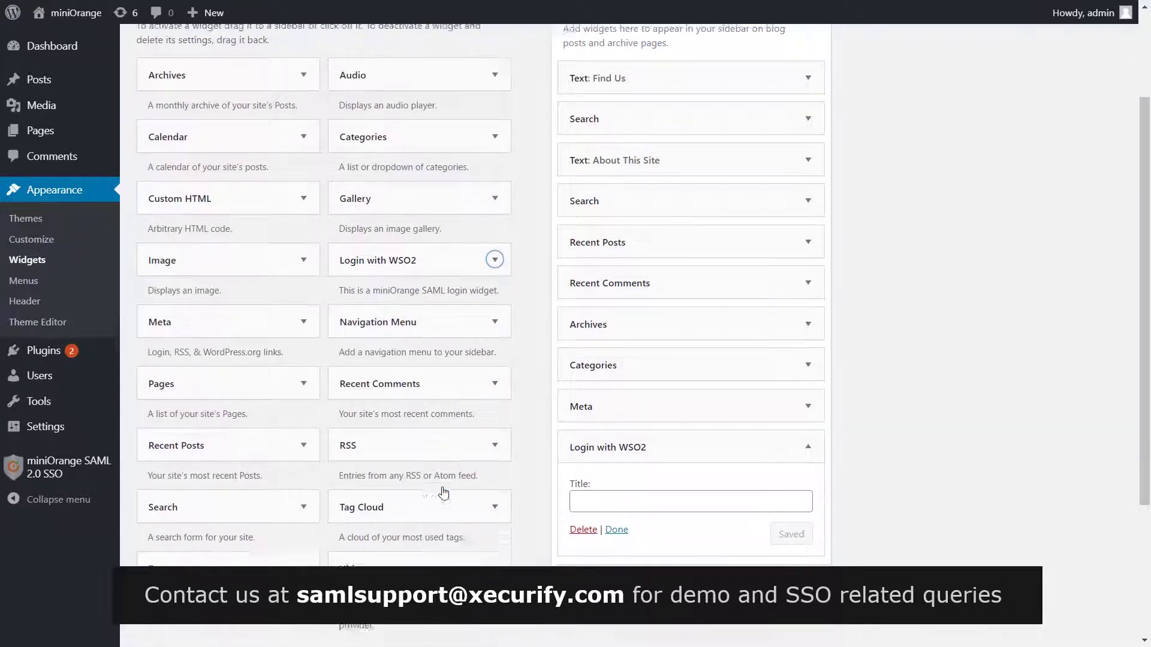
Step: Title the new widget 'Login with WSO2' and save it
click(609, 479)
text(Login with WSO2)
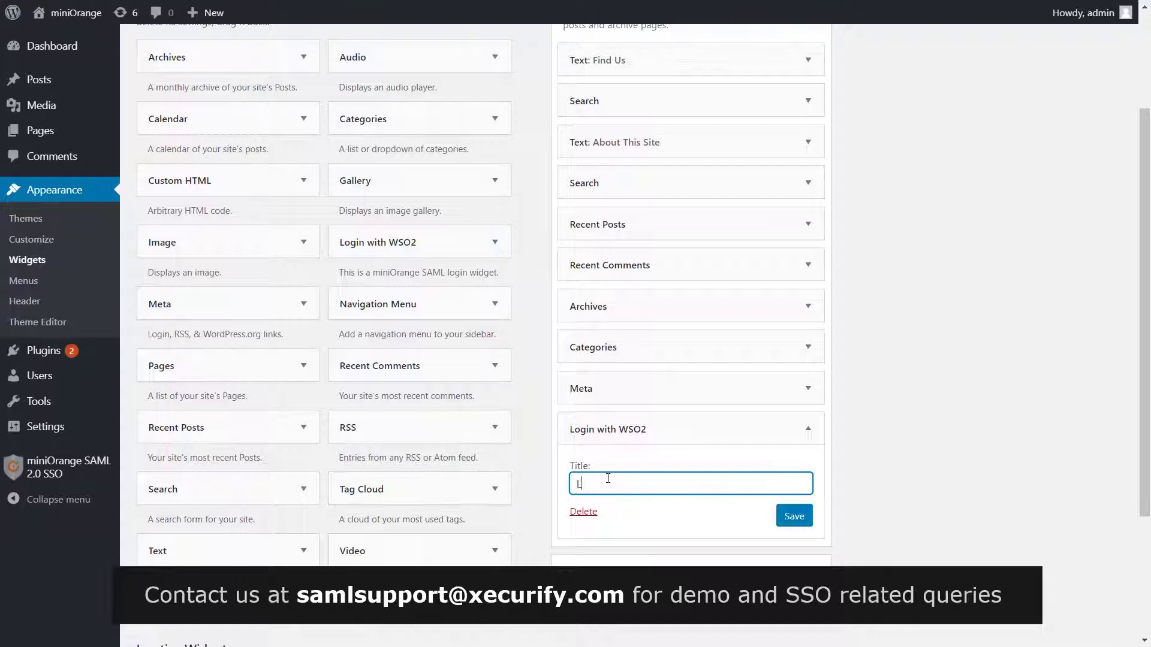
click(807, 516)
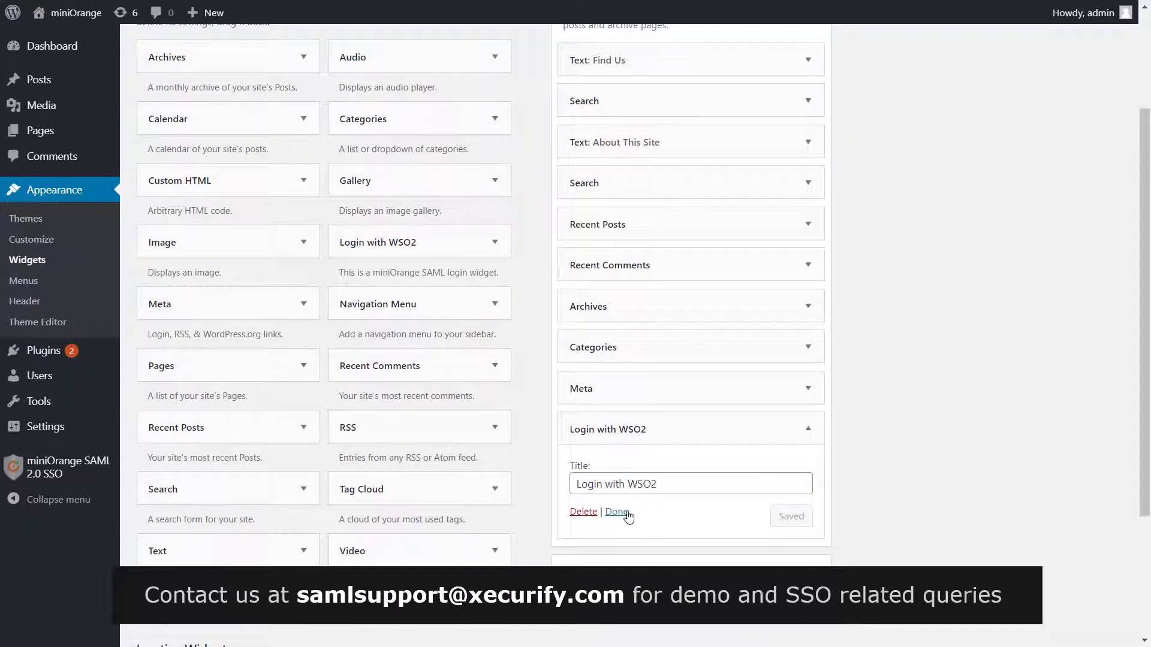
click(618, 511)
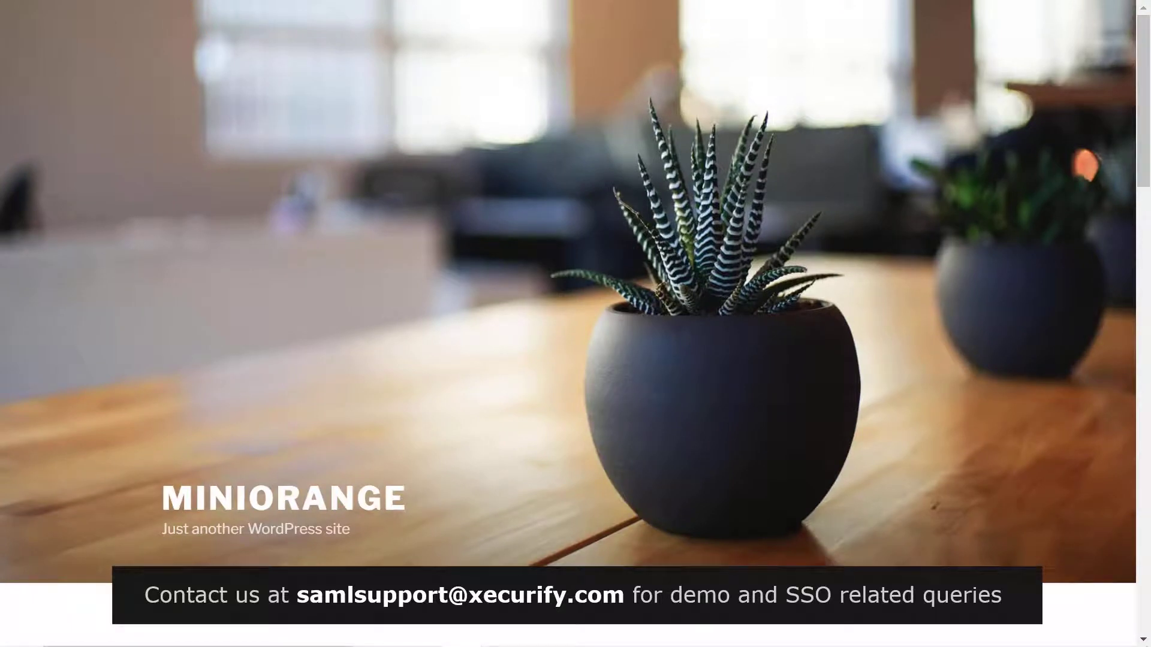
scroll(797, 255, down, 10)
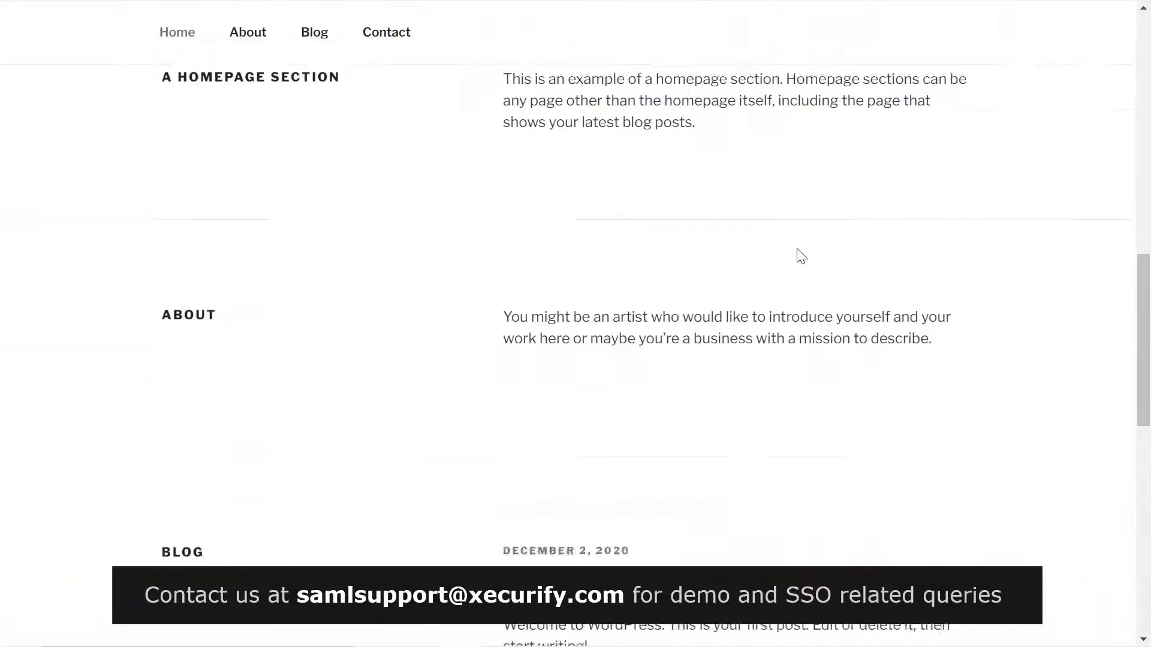
scroll(797, 254, down, 3)
scroll(798, 255, down, 5)
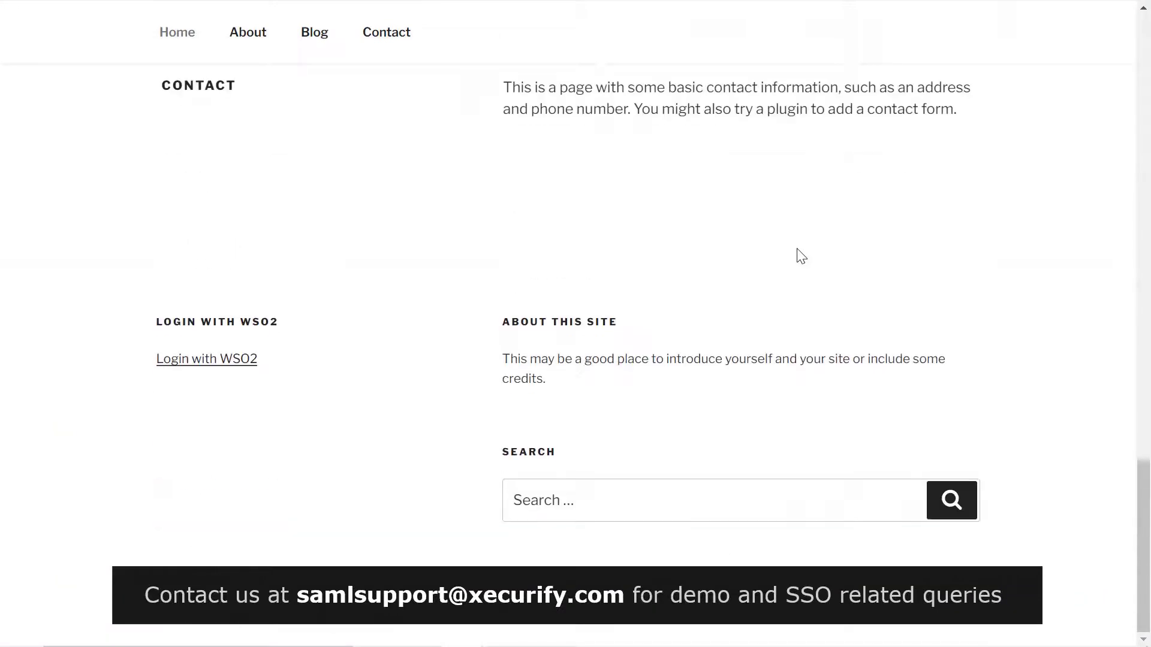
Step: Follow the Login with WSO2 link in the footer to reach the WSO2 sign-in page
click(257, 368)
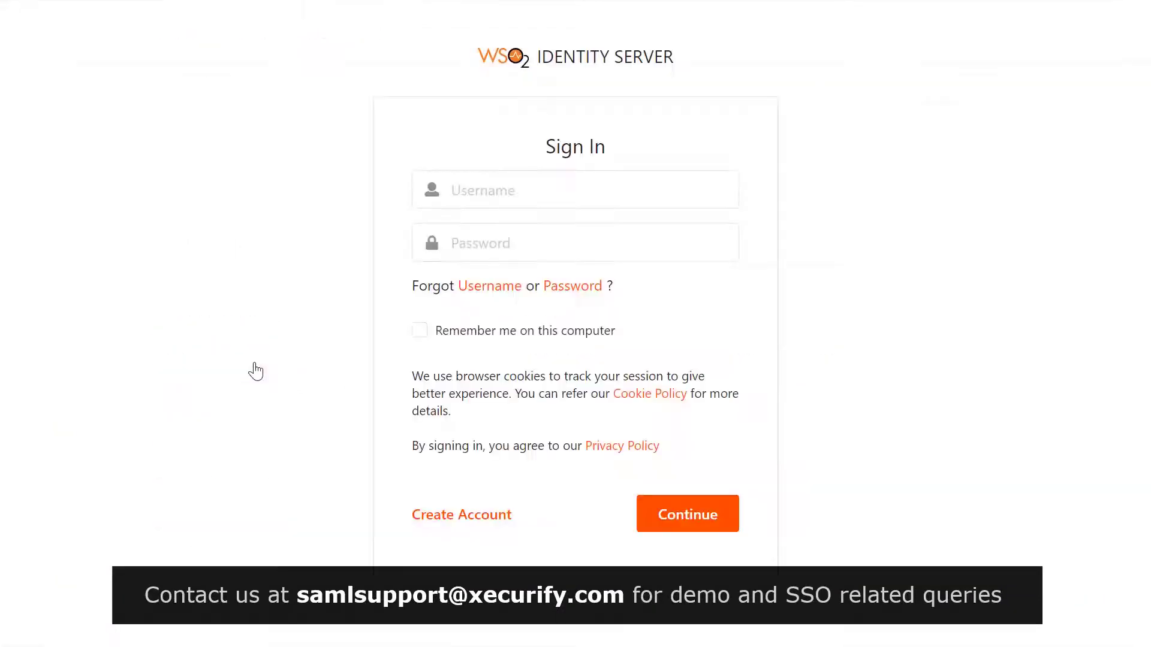
Step: Sign in to WSO2 with the admin username and password to complete SSO into WordPress
click(481, 181)
text(admin)
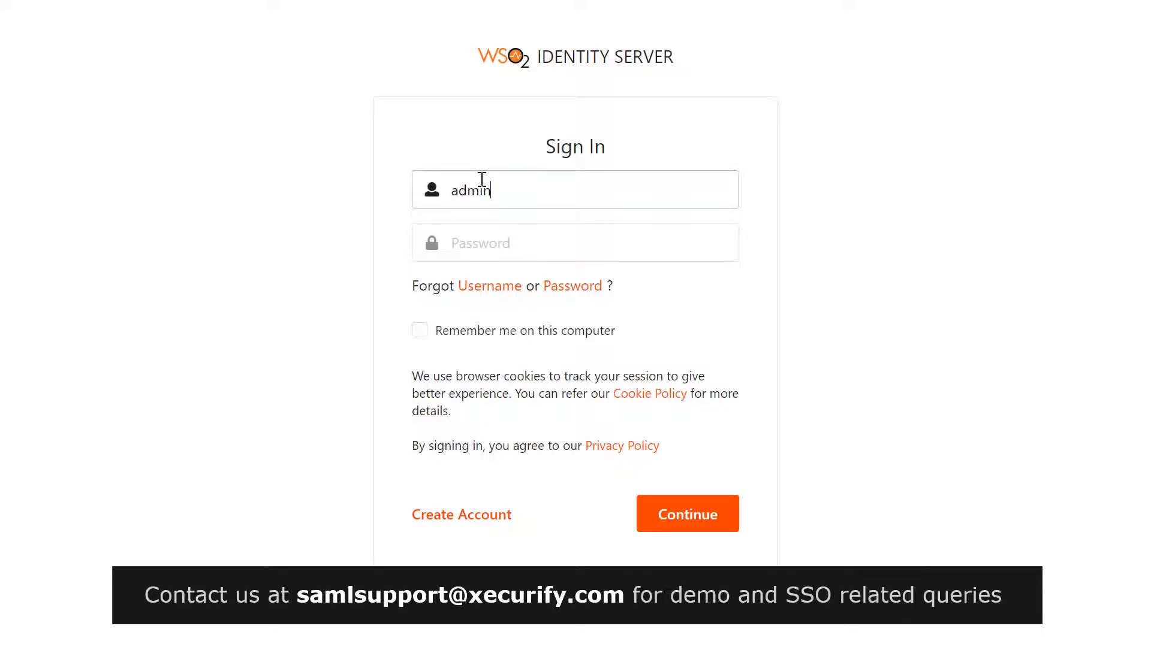
key(Tab)
text(admin)
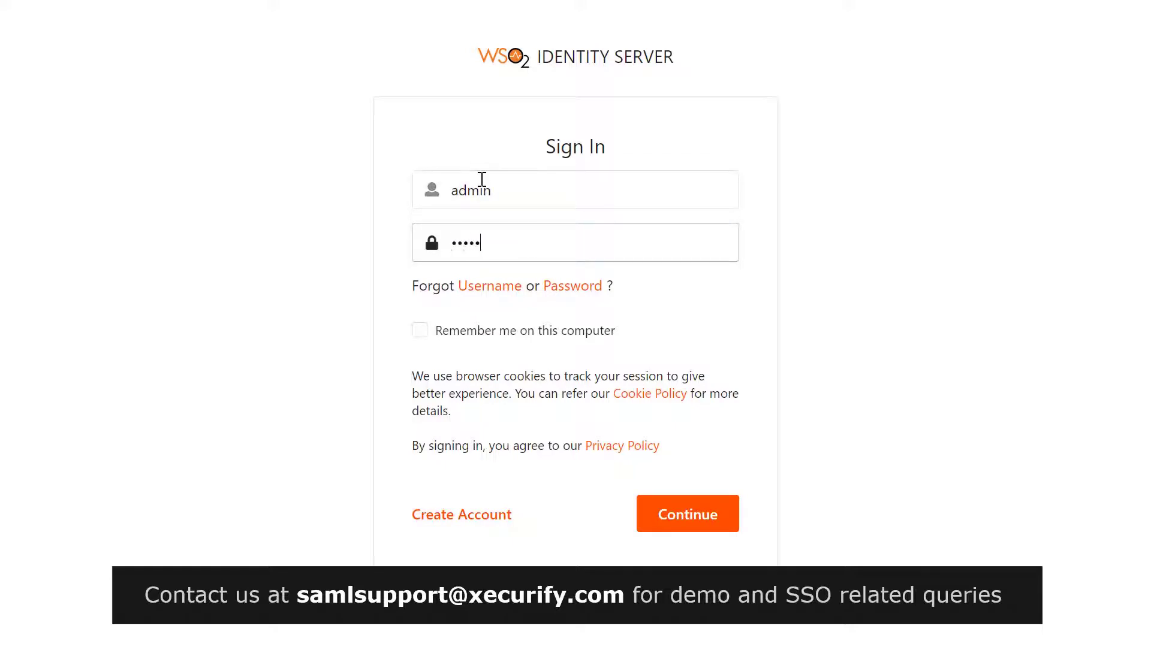
click(673, 516)
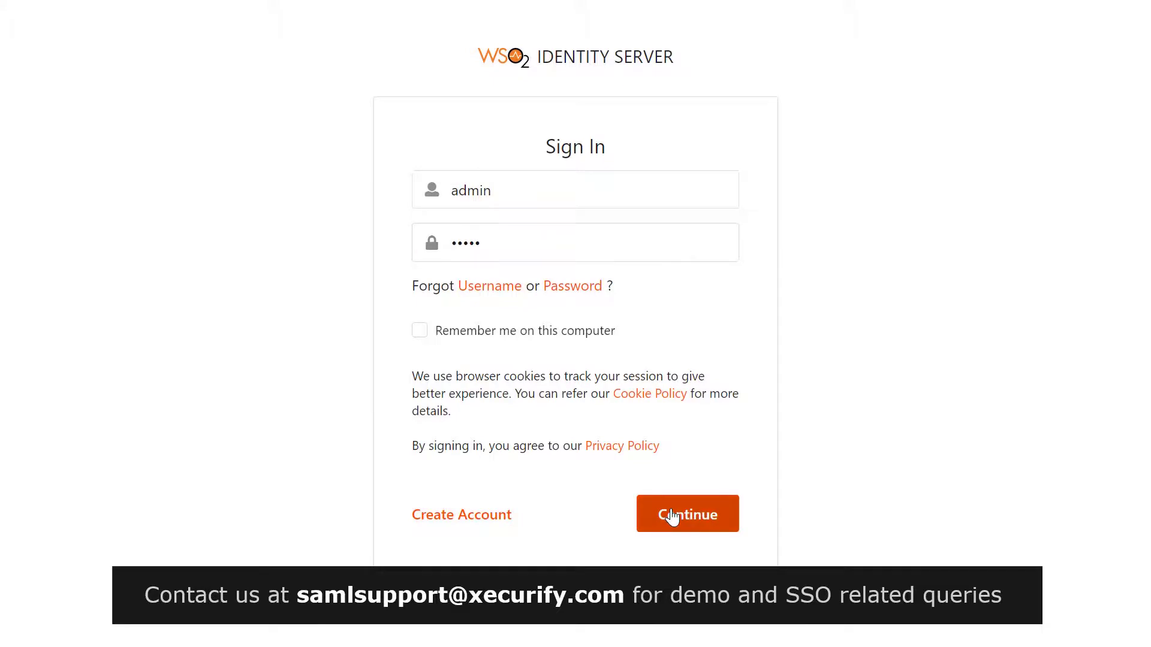